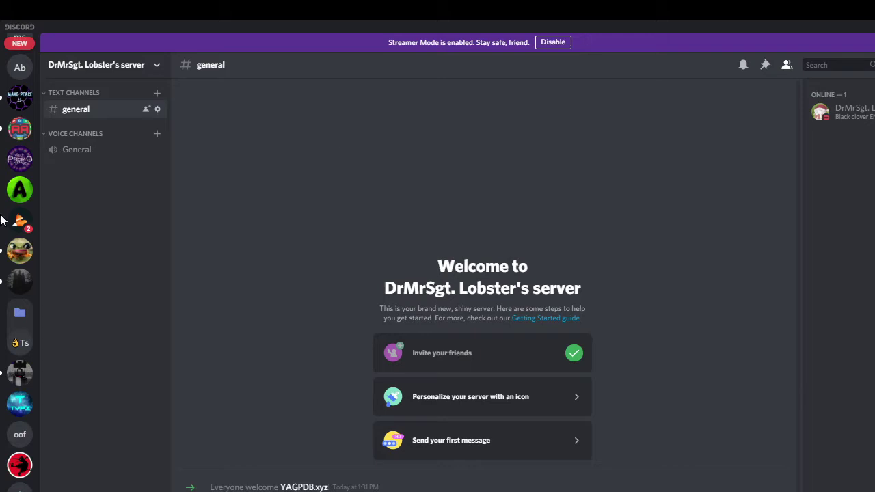
left_click(20, 488)
left_click(458, 215)
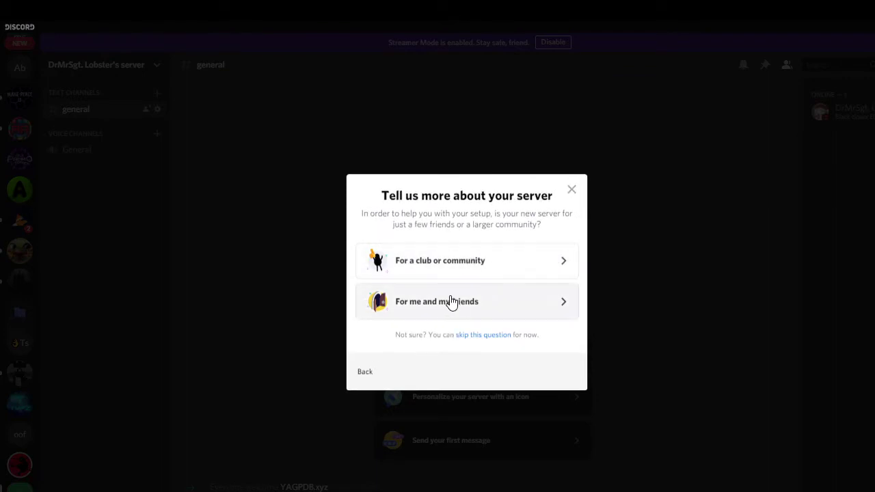
left_click(572, 191)
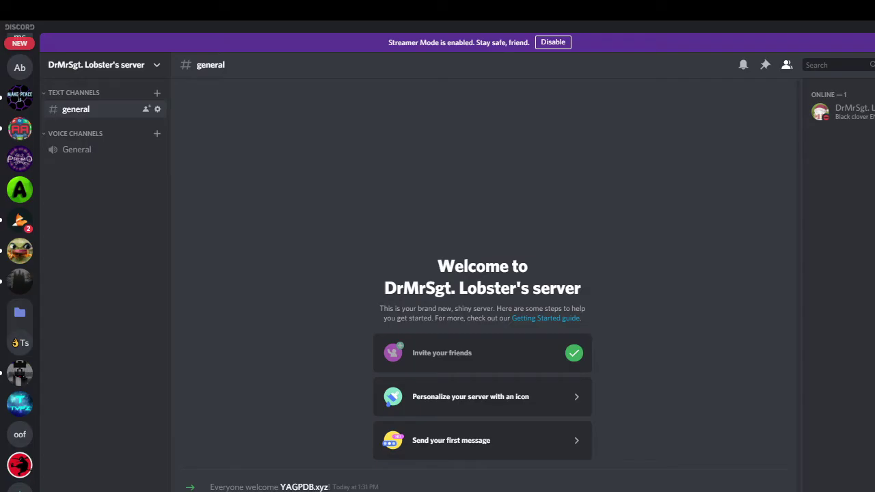
Step: Switch to the web browser and close the old YAGPDB role commands tab
key("alt+Tab")
left_click(441, 28)
left_click(599, 30)
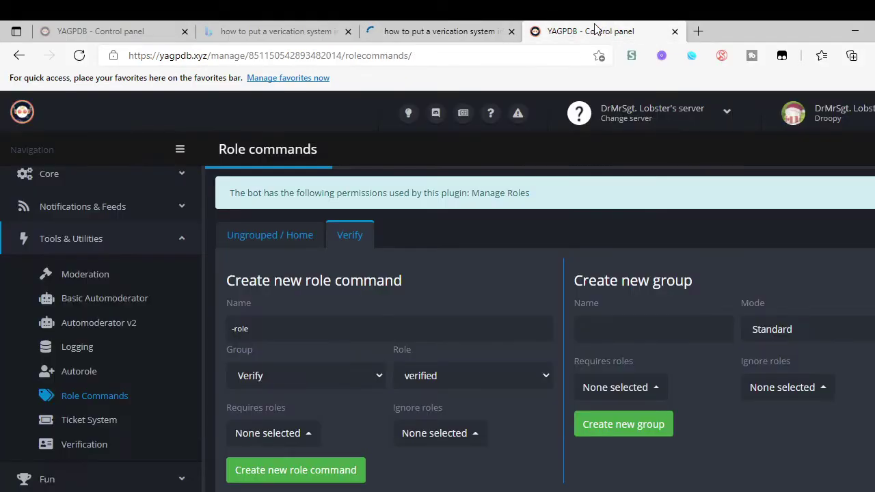
left_click(675, 32)
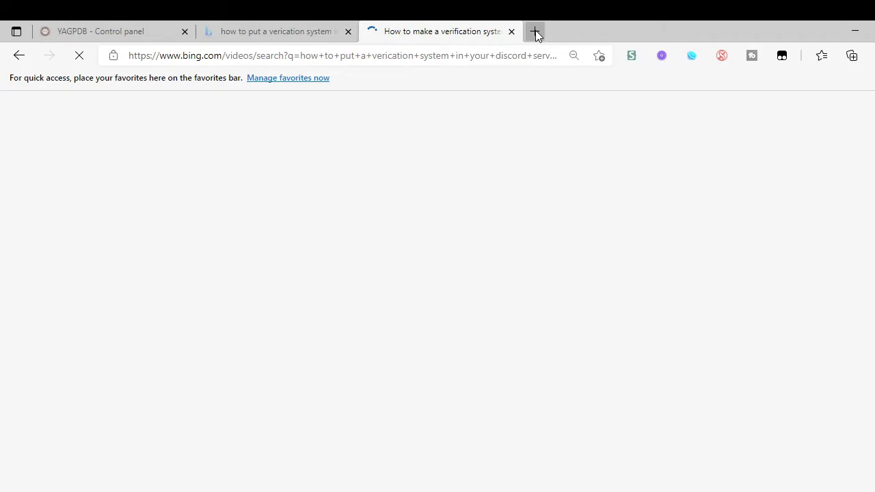
Step: Open the yagpdb.xyz control panel in a new tab and close the leftover Bing search and old control panel tabs
left_click(536, 33)
type("u")
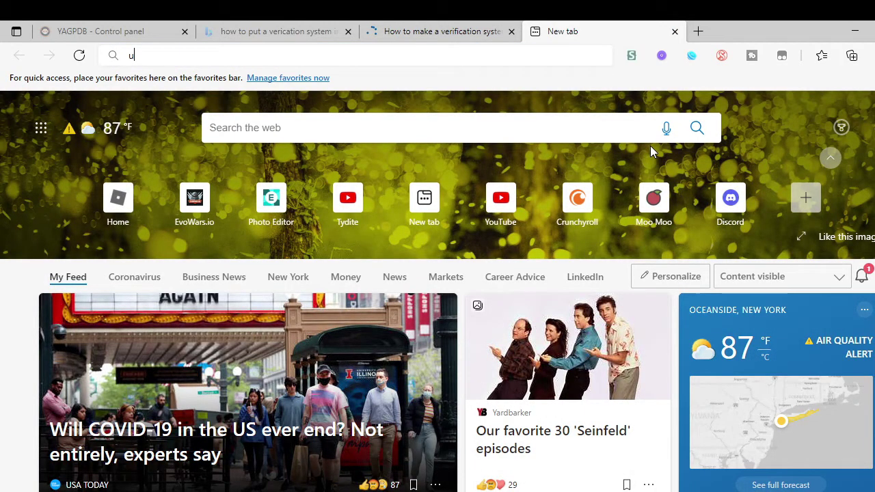
key("BackSpace")
type("yag")
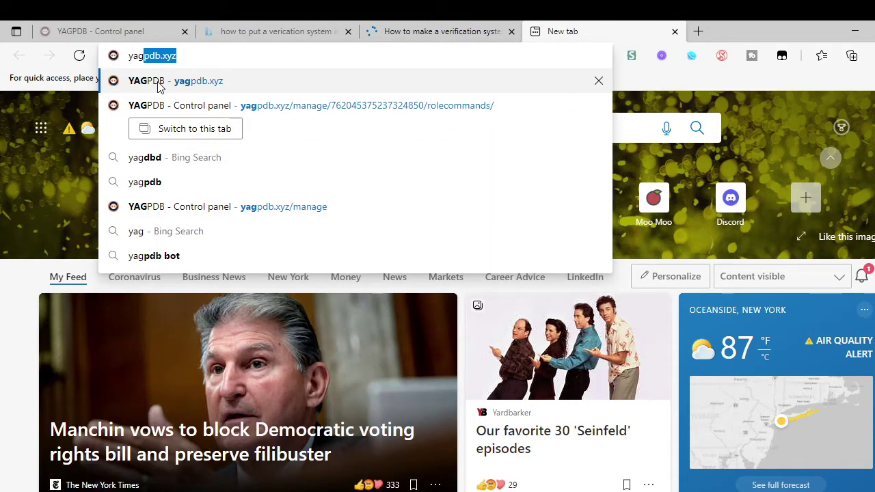
left_click(158, 82)
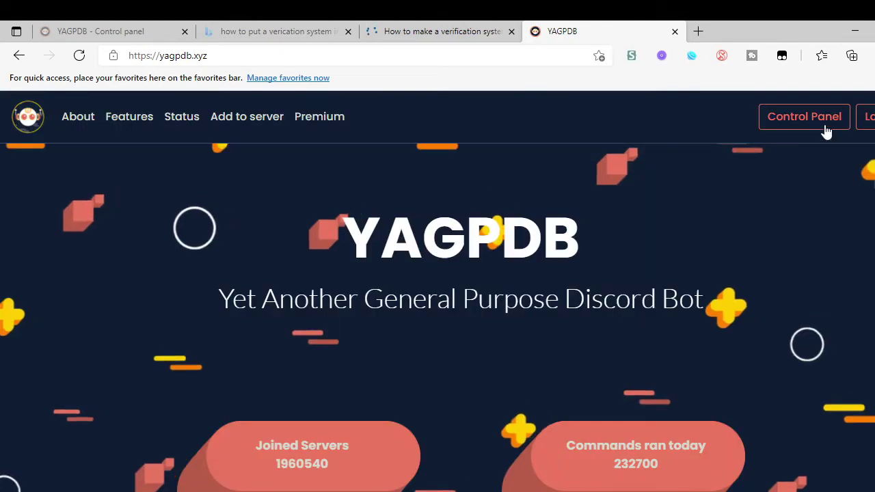
left_click(825, 127)
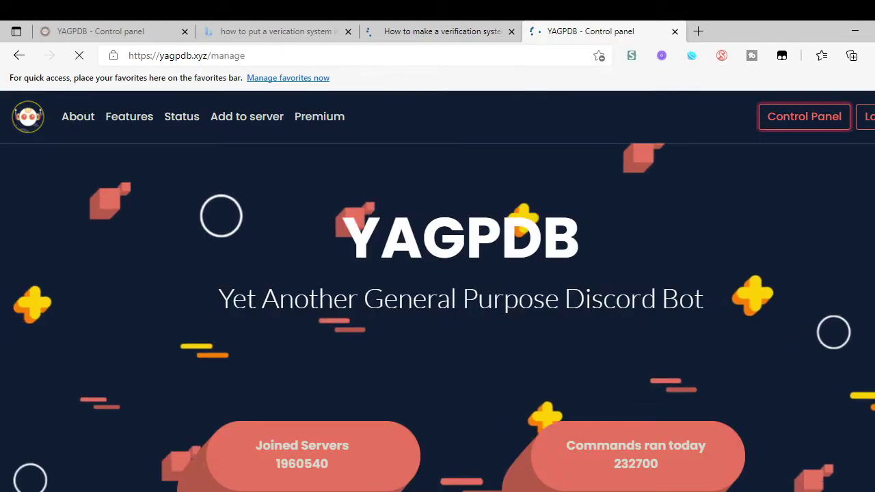
left_click(348, 32)
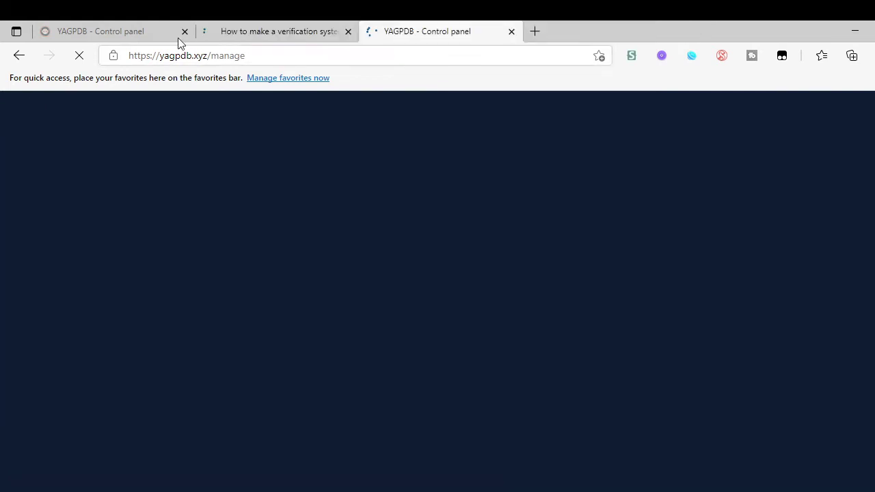
left_click(184, 31)
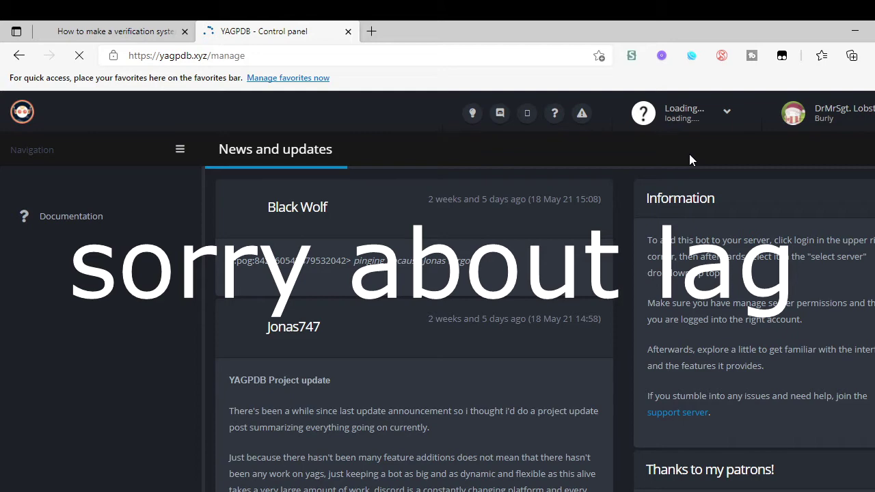
scroll(688, 160, "down", 2)
left_click_drag(229, 244, 410, 434)
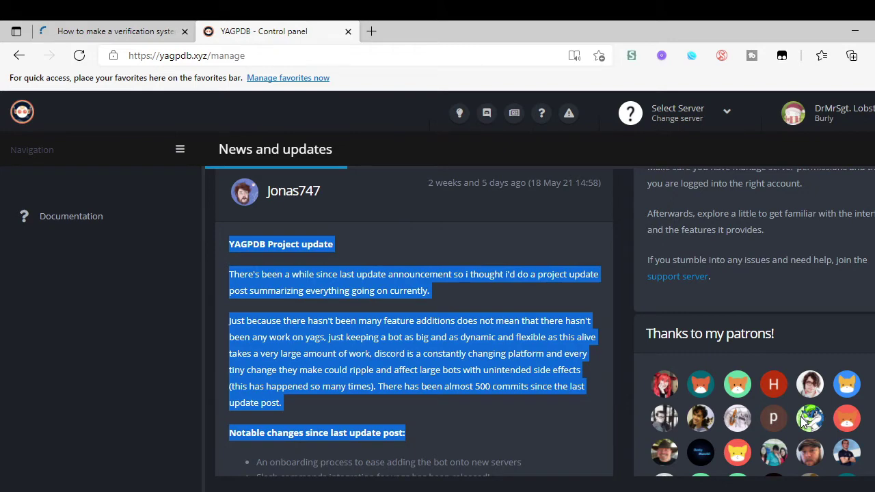
Step: Choose the last server in the YAGPDB server list and continue with adding the bot to it
left_click(676, 113)
scroll(669, 450, "down", 1)
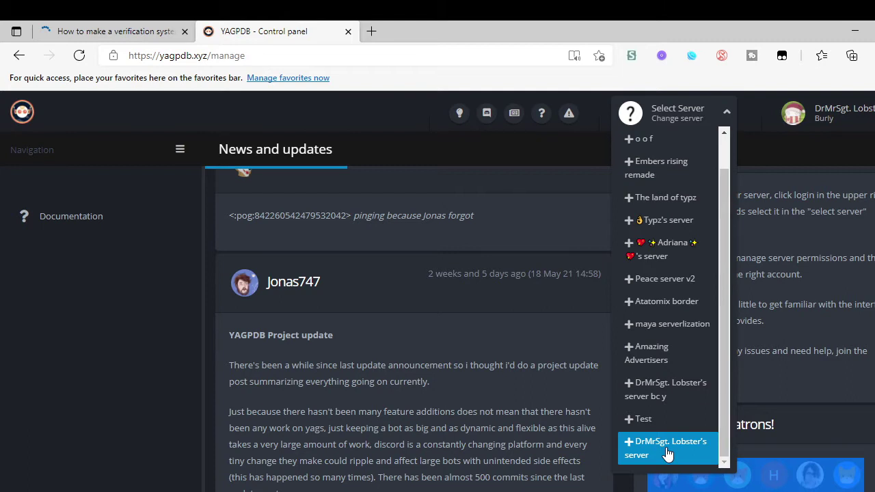
left_click(666, 451)
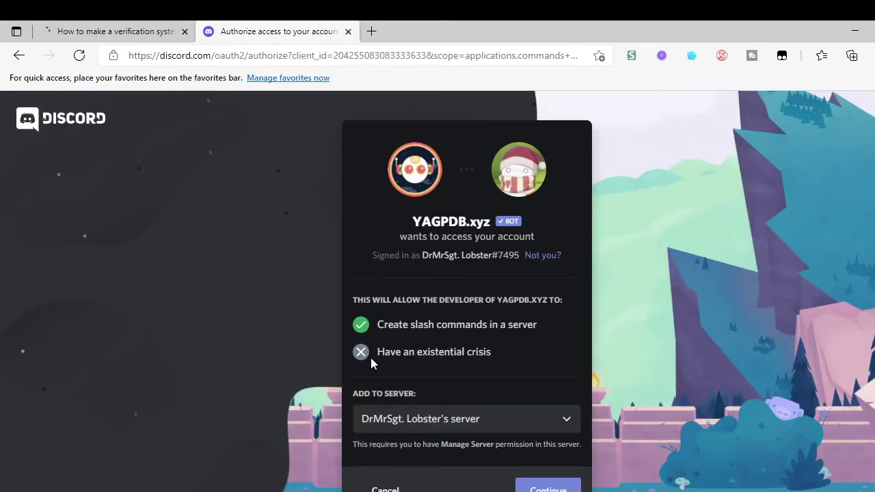
left_click(548, 489)
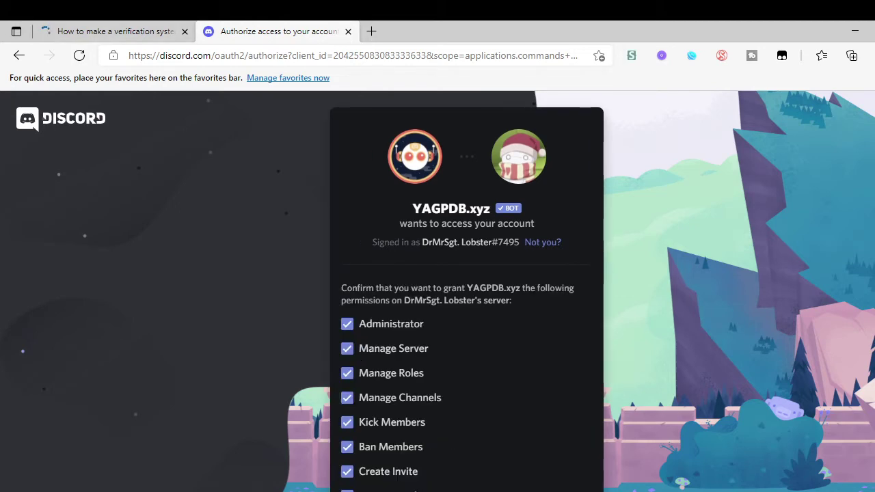
Step: Review the permissions requested by YAGPDB.xyz, authorize all of them and complete the human check
scroll(419, 151, "down", 3)
scroll(396, 319, "up", 3)
scroll(377, 322, "down", 1)
scroll(377, 322, "down", 6)
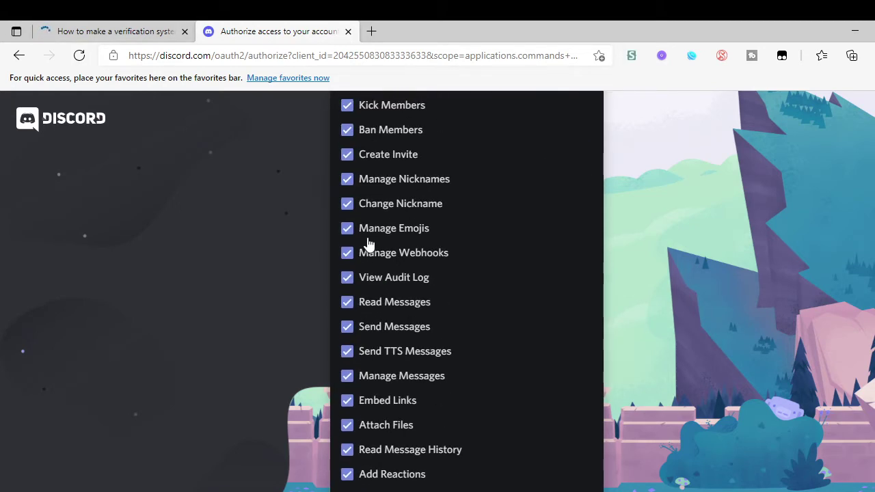
scroll(370, 267, "down", 3)
scroll(478, 323, "up", 5)
scroll(476, 320, "up", 4)
scroll(466, 312, "down", 7)
scroll(468, 414, "down", 2)
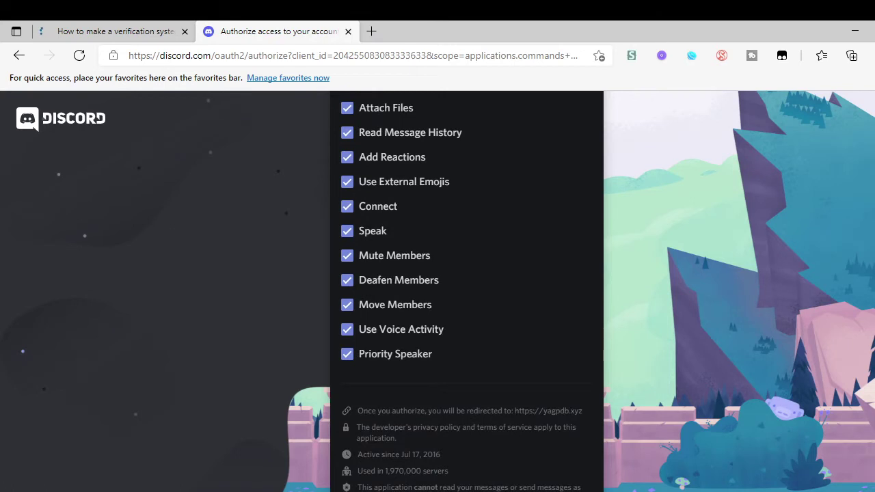
left_click(564, 491)
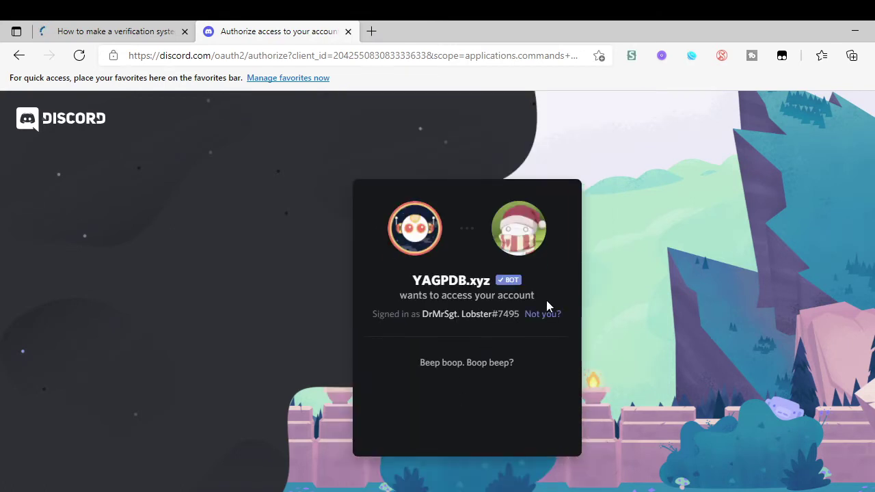
left_click(385, 408)
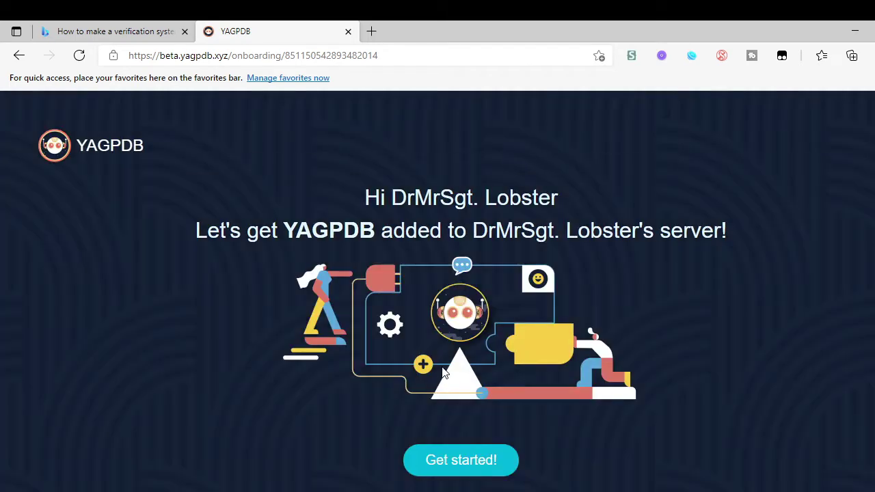
Step: Go through the YAGPDB onboarding and skip the Piggy invitation to reach the dashboard
left_click(428, 460)
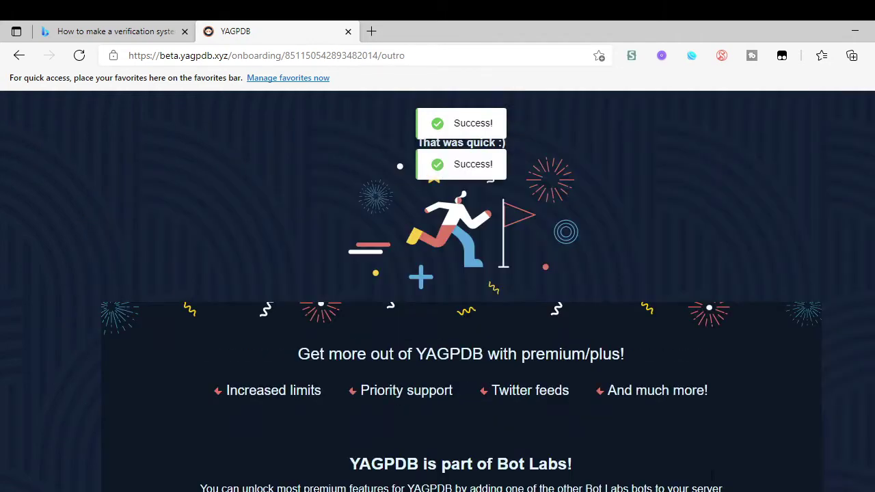
scroll(488, 408, "down", 4)
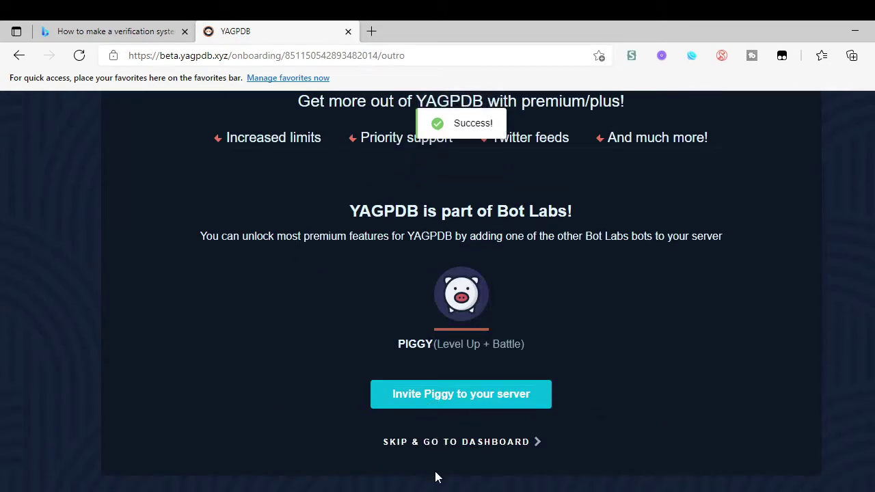
left_click(411, 443)
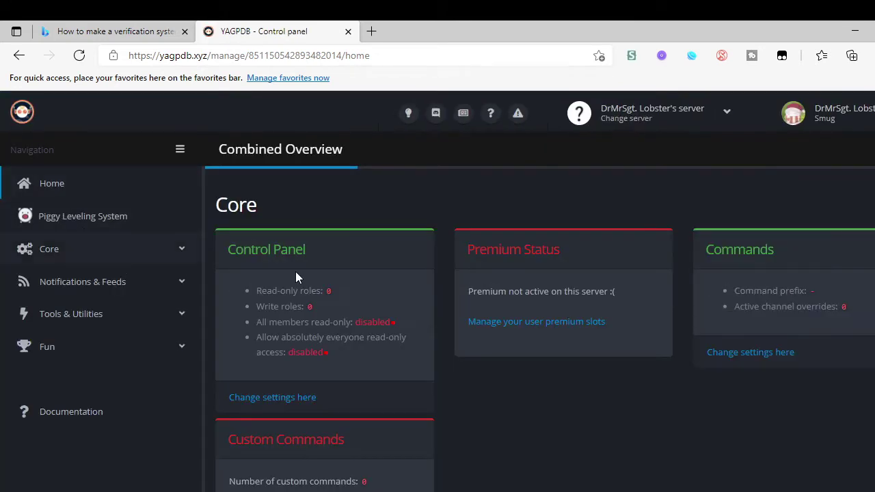
Step: Open the Role Commands settings among the Tools & Utilities
left_click(179, 315)
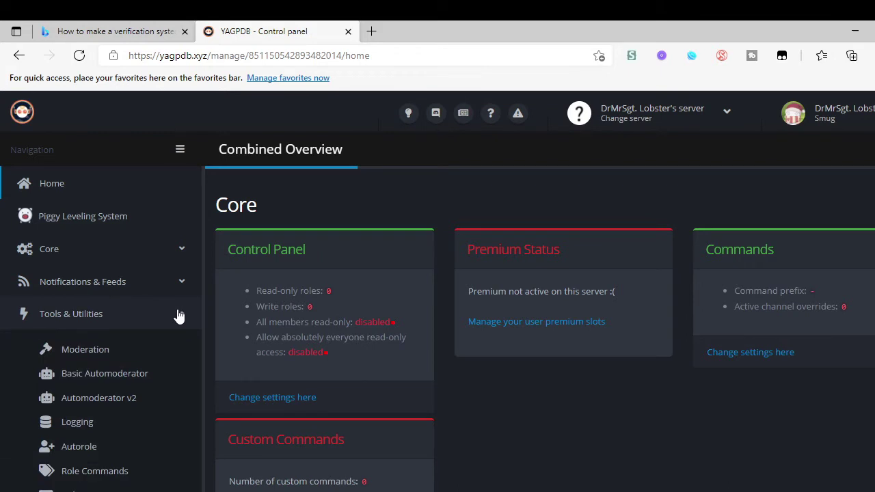
scroll(125, 449, "down", 2)
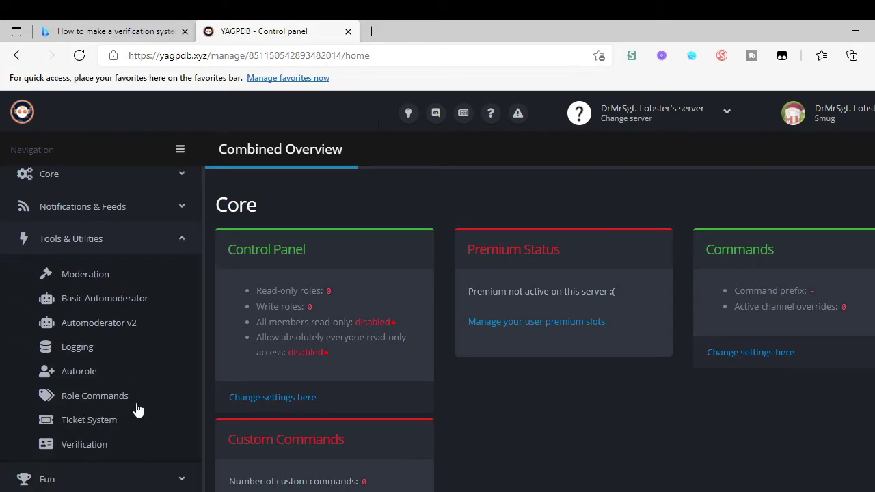
left_click(88, 396)
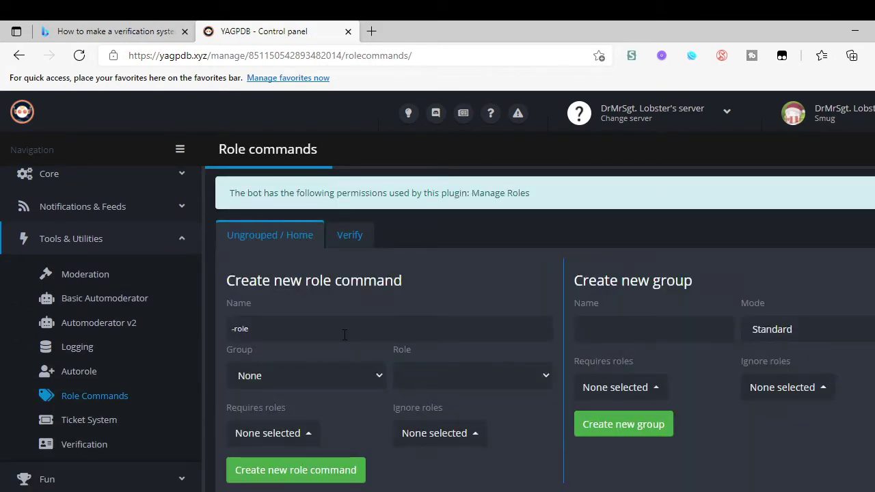
Step: Try to create a new role group named Verify in Standard mode
left_click(671, 333)
type("Verify")
left_click(592, 374)
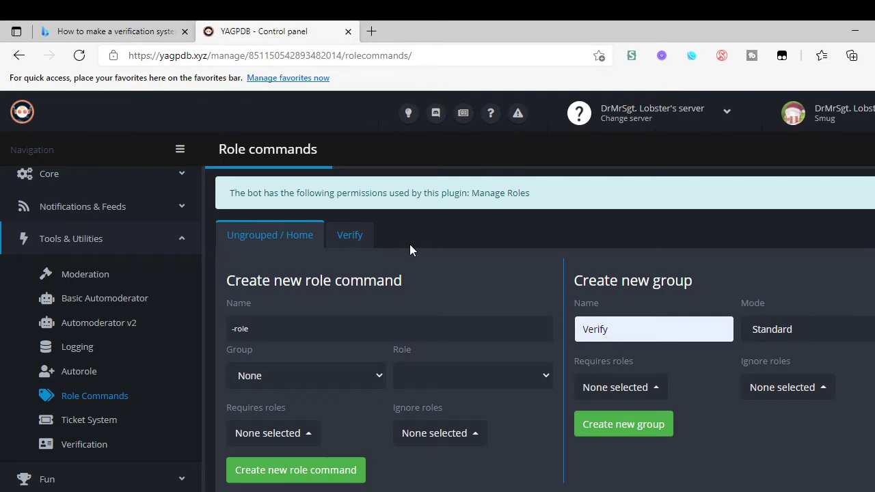
scroll(357, 357, "down", 2)
scroll(519, 361, "up", 1)
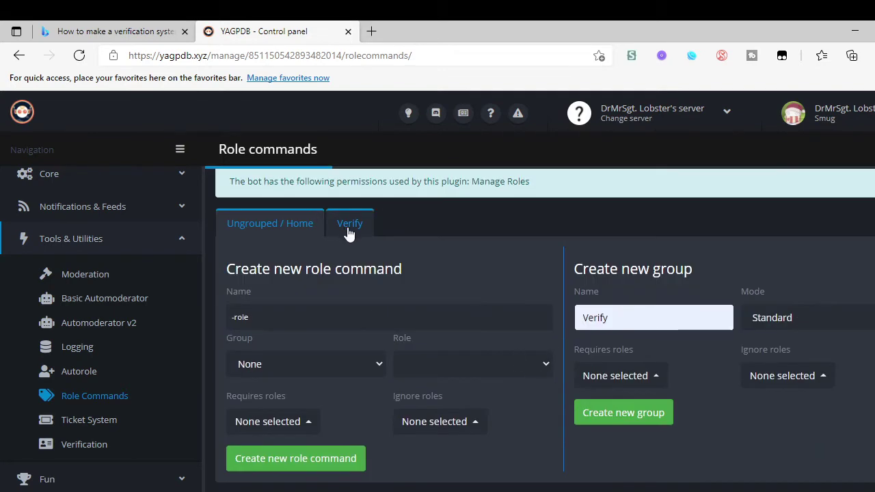
left_click(616, 414)
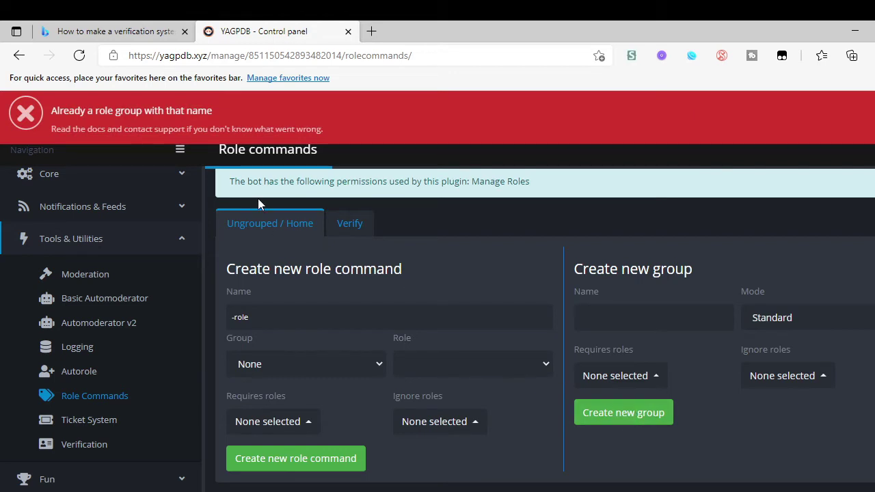
Step: Create a new role group named Verication in Standard mode
type("Vericatioj")
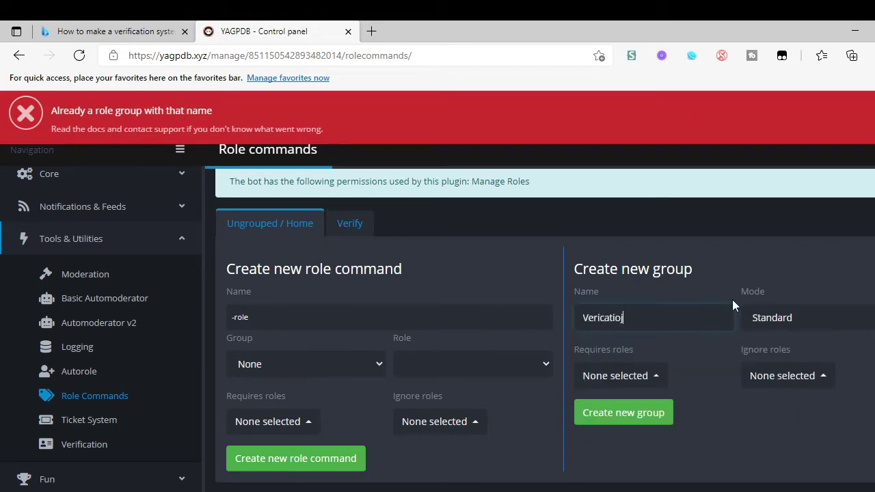
key("BackSpace")
type("n")
left_click(612, 414)
right_click(357, 219)
key("Escape")
scroll(397, 349, "down", 4)
scroll(395, 349, "up", 4)
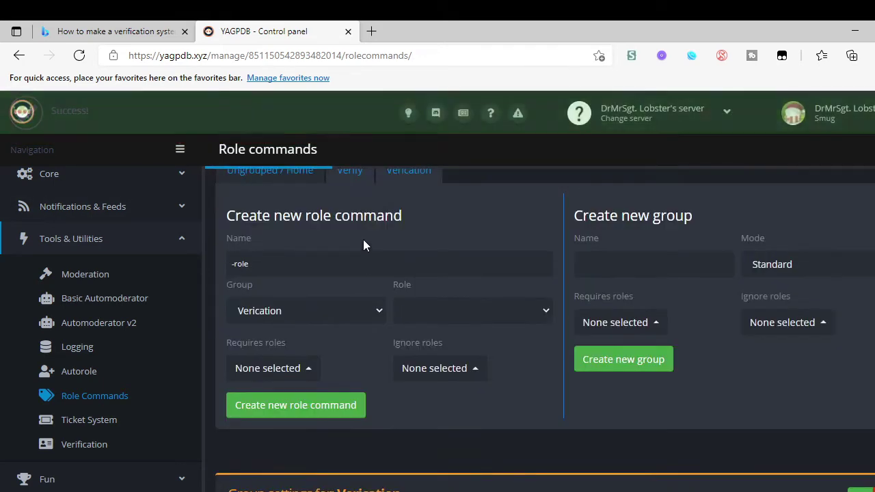
Step: Delete all role commands from the Verify group and confirm the deletion
left_click(354, 234)
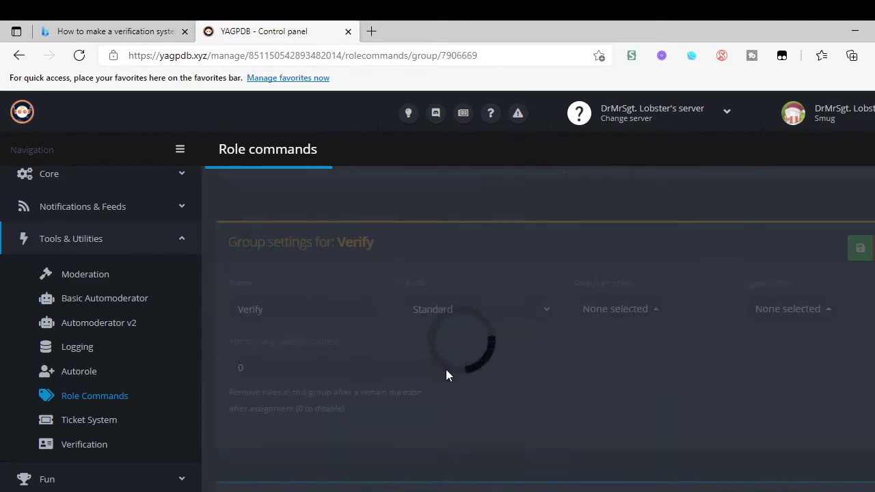
scroll(446, 369, "down", 4)
left_click(351, 404)
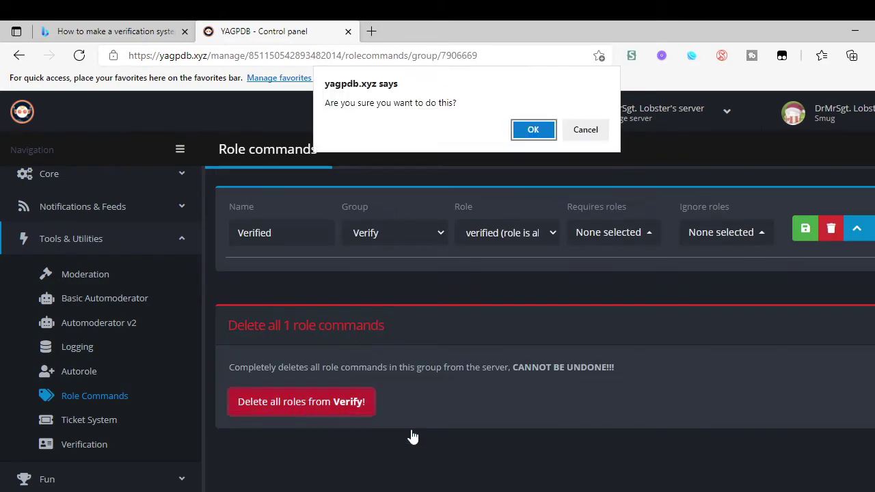
left_click(529, 129)
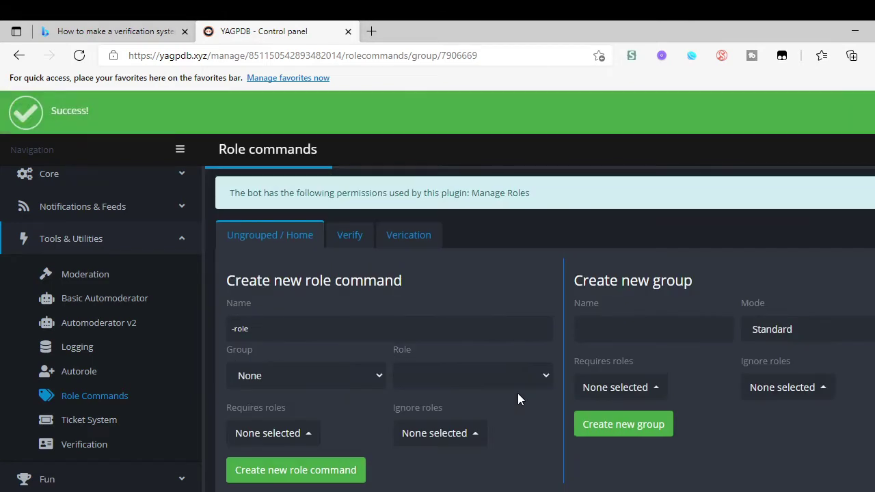
Step: Open the Verication role group
left_click(387, 229)
left_click(393, 238)
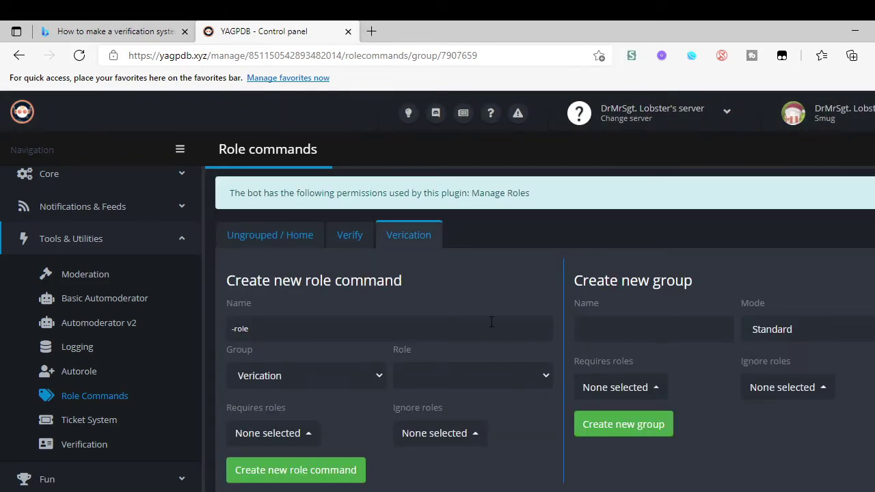
Step: Switch to Discord and move the YAGPDB.xyz role above the verified and unverified roles in the server's role list
key("alt+Tab")
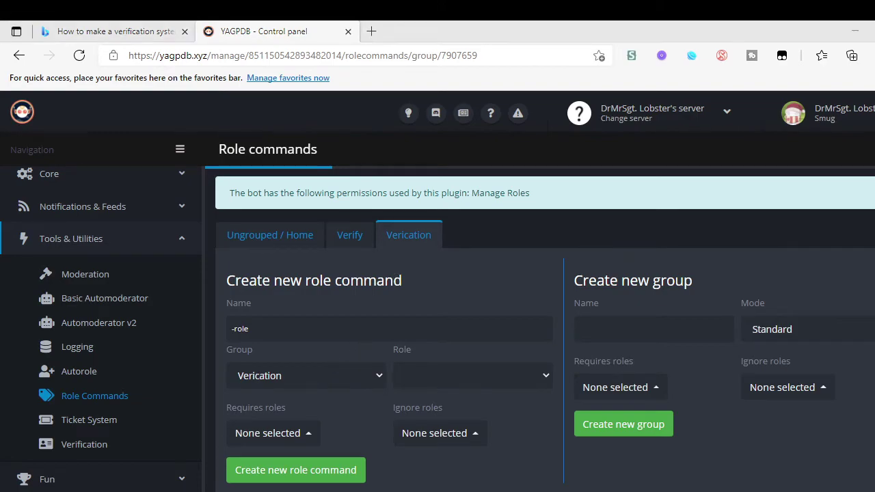
left_click(150, 62)
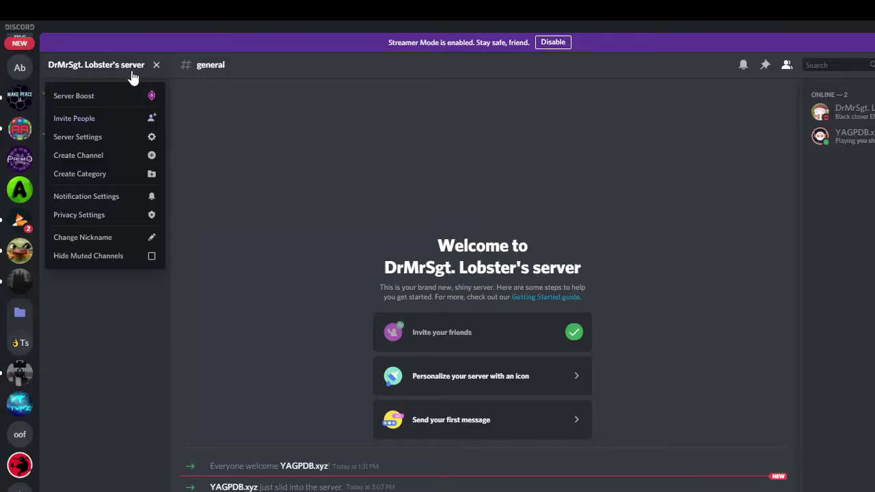
left_click(77, 137)
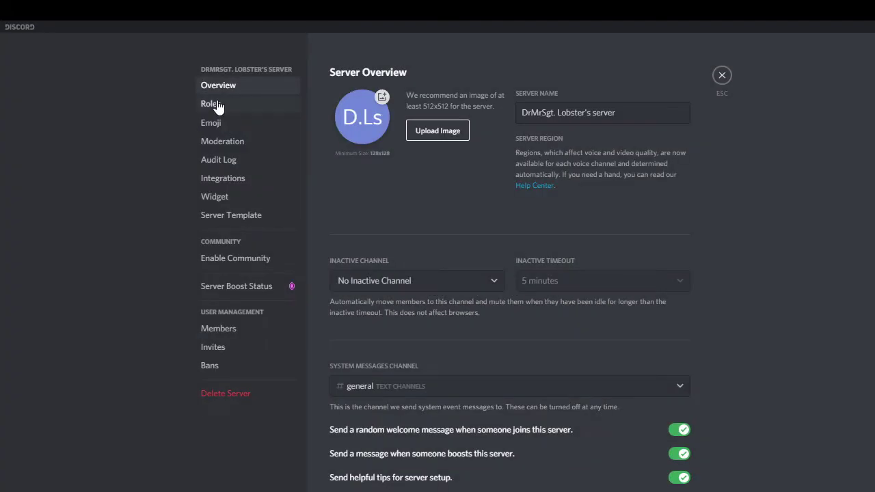
left_click(210, 104)
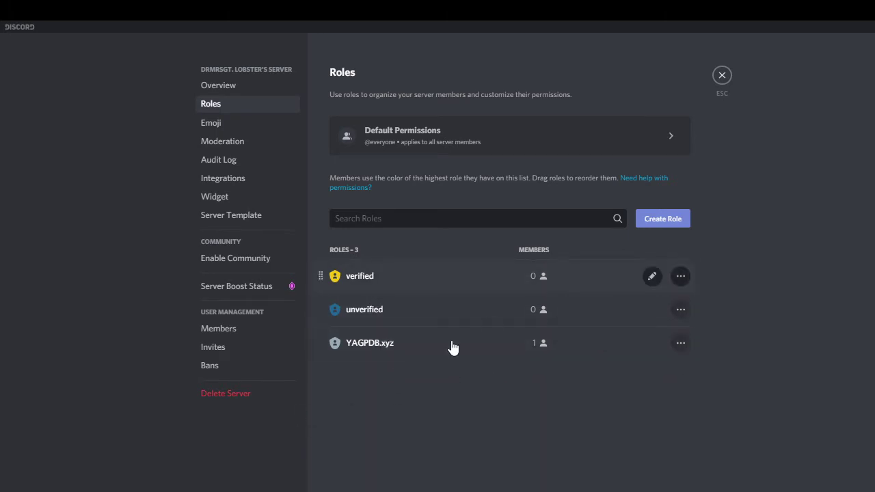
left_click(398, 352)
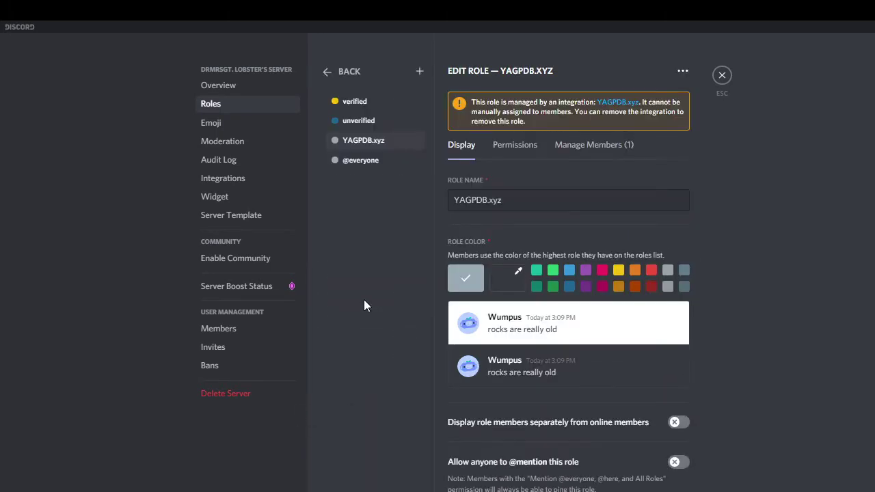
left_click_drag(348, 134, 356, 102)
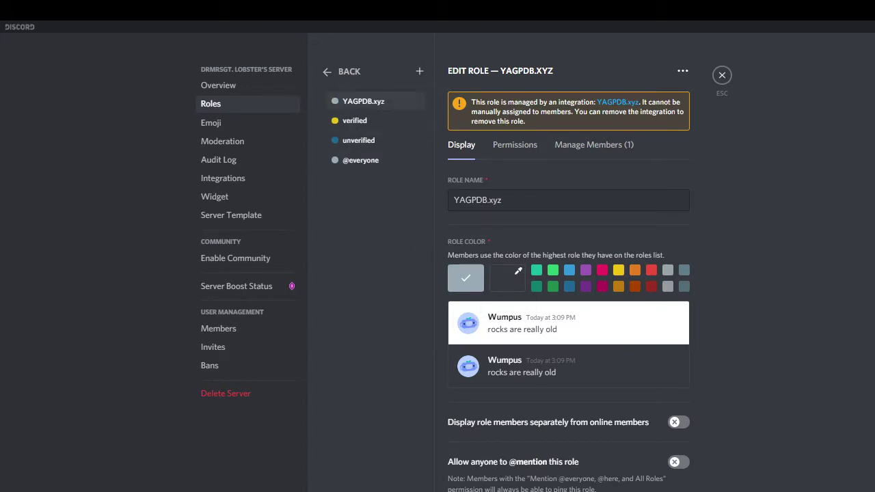
left_click(350, 127)
left_click(369, 144)
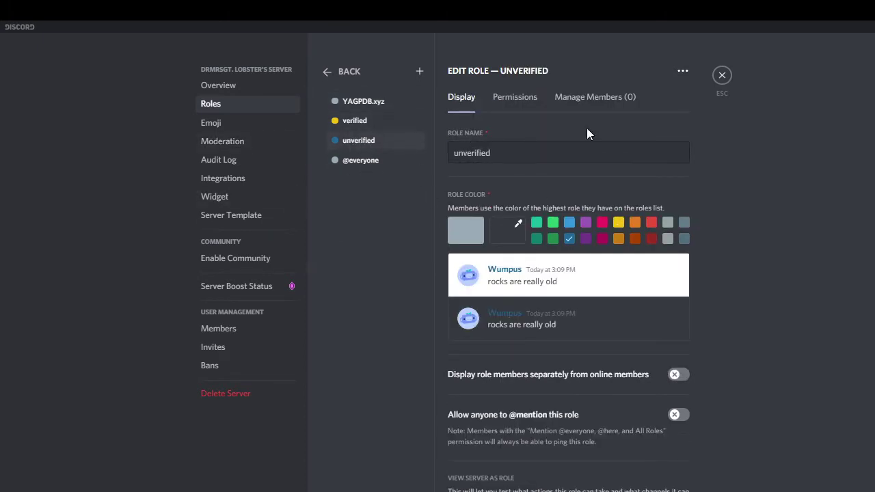
key("Escape")
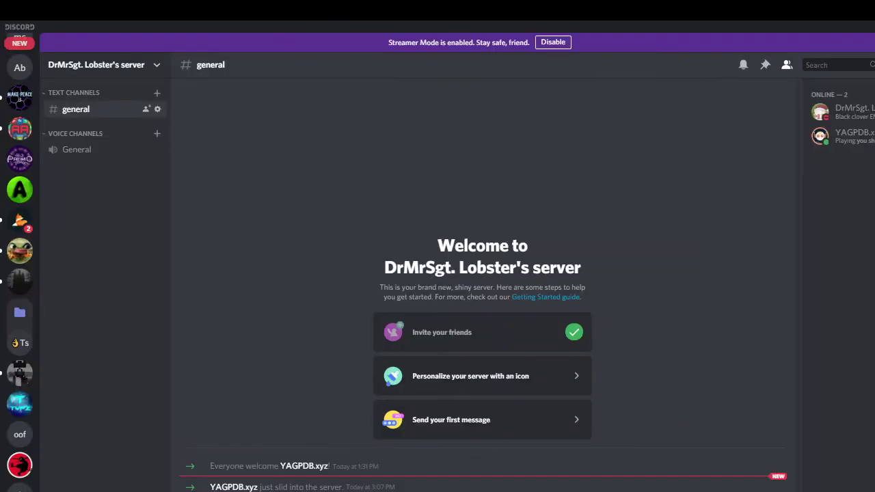
key("alt+Tab")
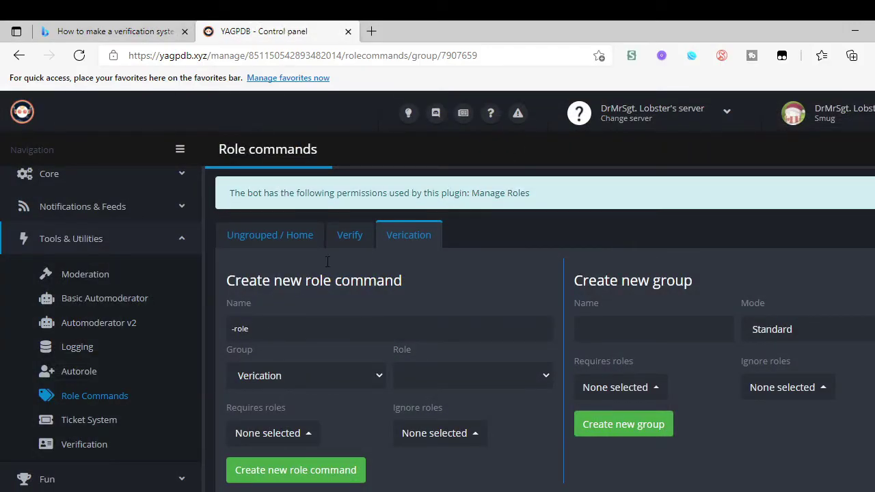
key("alt+Tab")
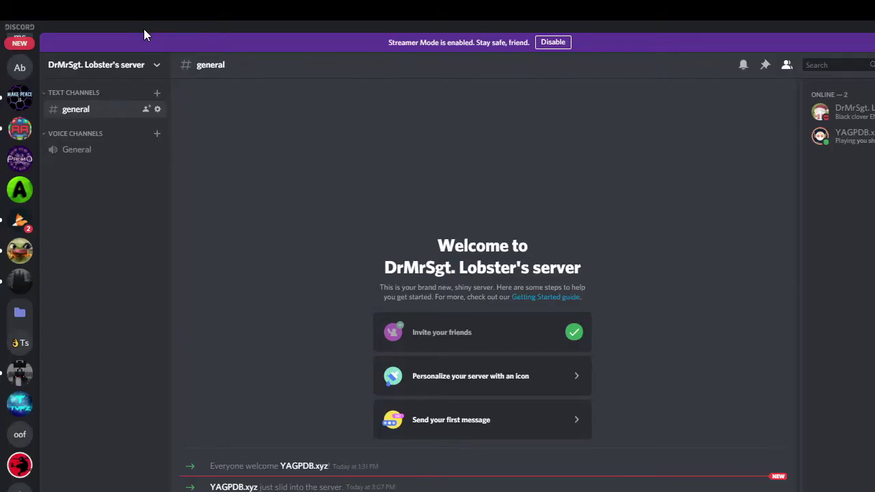
left_click(156, 62)
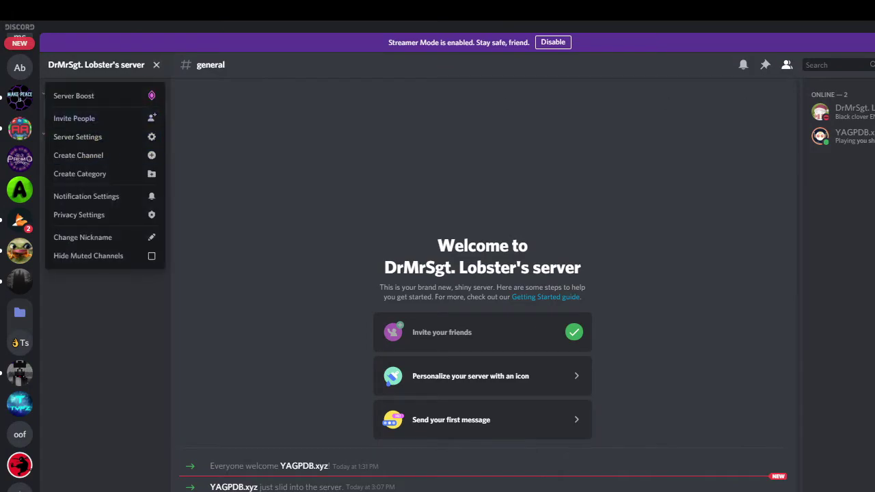
Step: Switch back to the YAGPDB control panel and delete the Verify role group
key("alt+Tab")
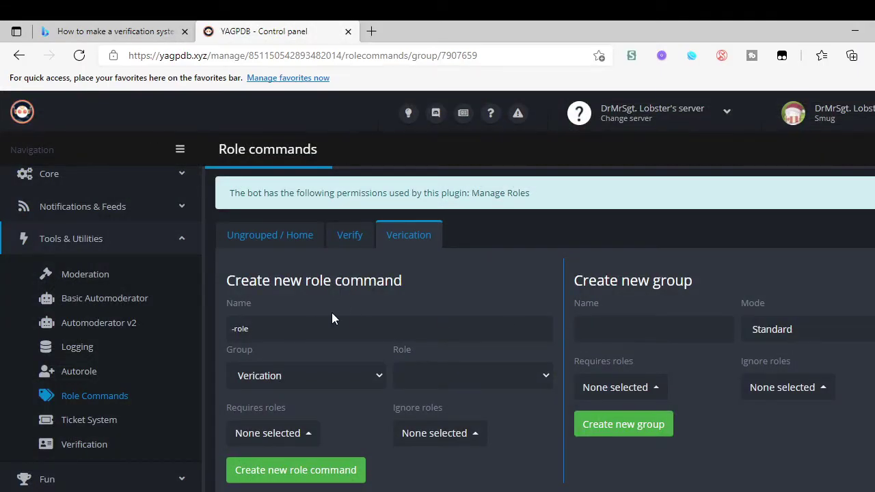
left_click(354, 235)
scroll(488, 381, "down", 4)
scroll(445, 380, "up", 2)
scroll(357, 324, "down", 2)
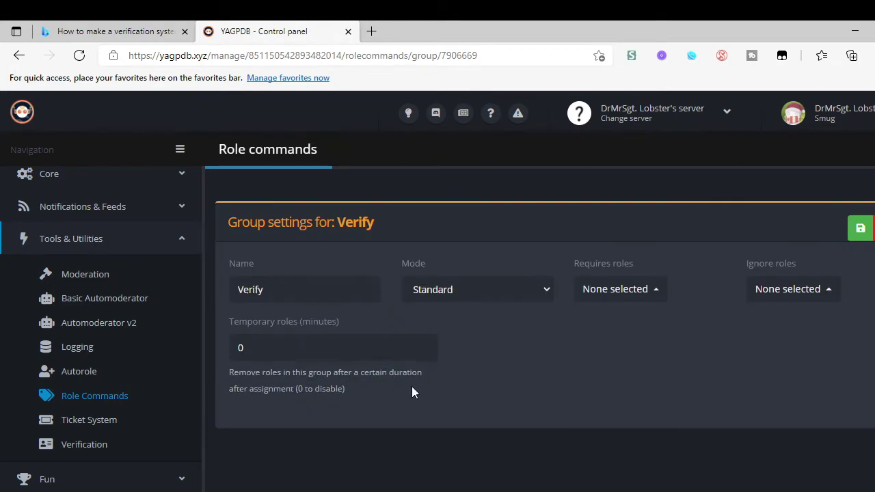
left_click(867, 252)
left_click(544, 130)
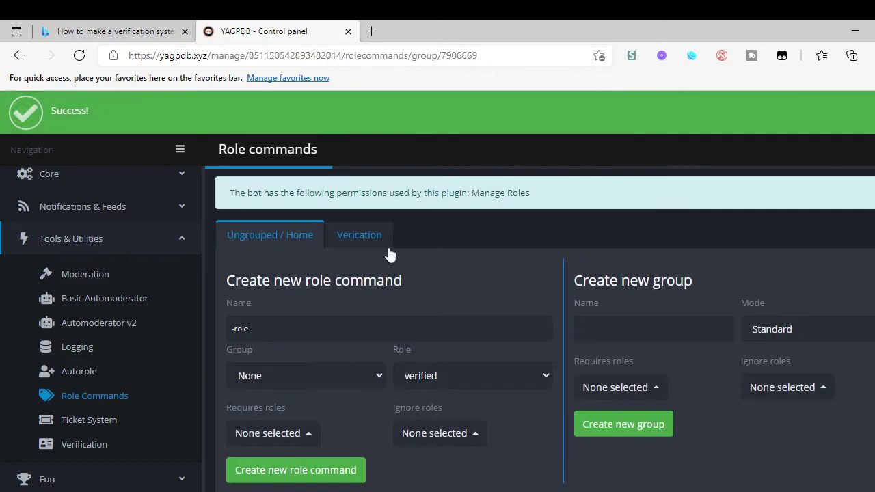
Step: Create a role command named Verify in the Verication group that assigns the verified role
left_click(374, 236)
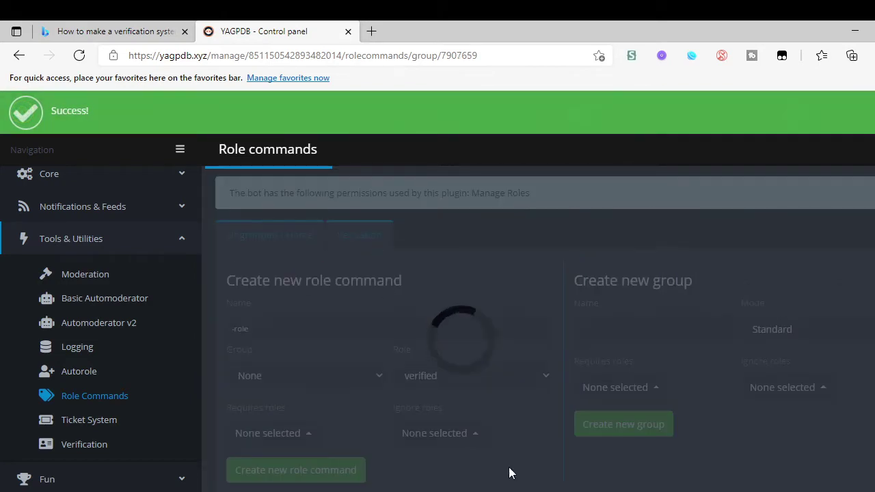
scroll(485, 368, "down", 2)
scroll(484, 367, "up", 1)
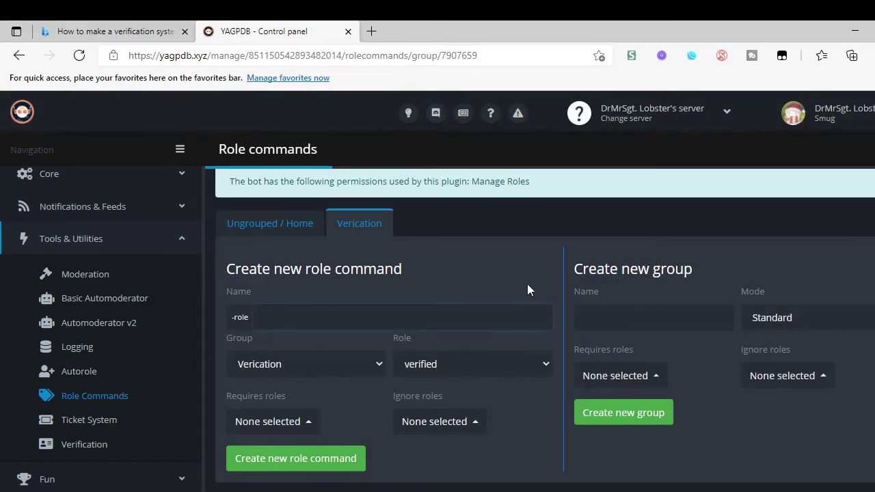
type("Verify")
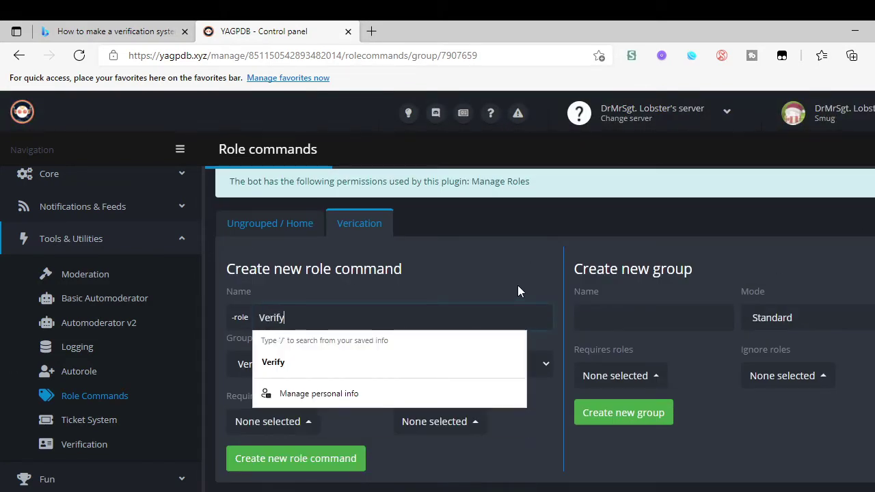
left_click(358, 276)
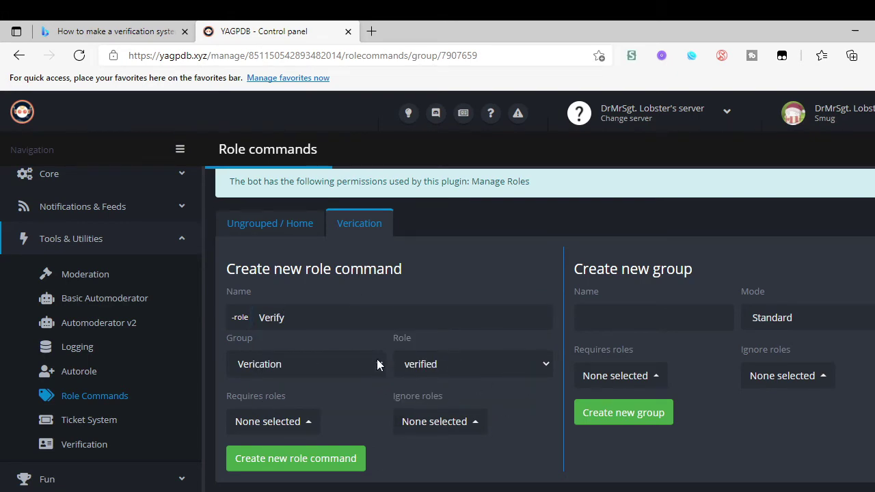
scroll(275, 358, "down", 2)
left_click(286, 322)
Step: Review the Verication group's settings and the Verify role command listed in it
scroll(423, 383, "down", 4)
scroll(371, 451, "up", 2)
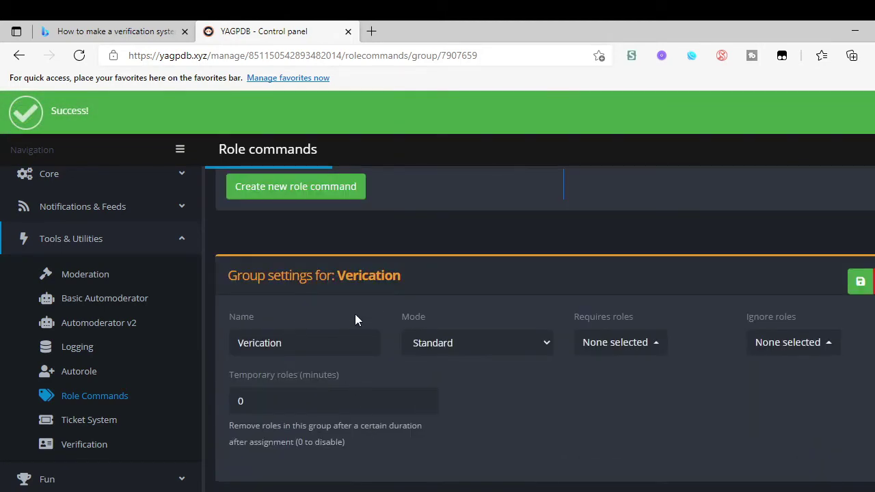
scroll(378, 296, "up", 4)
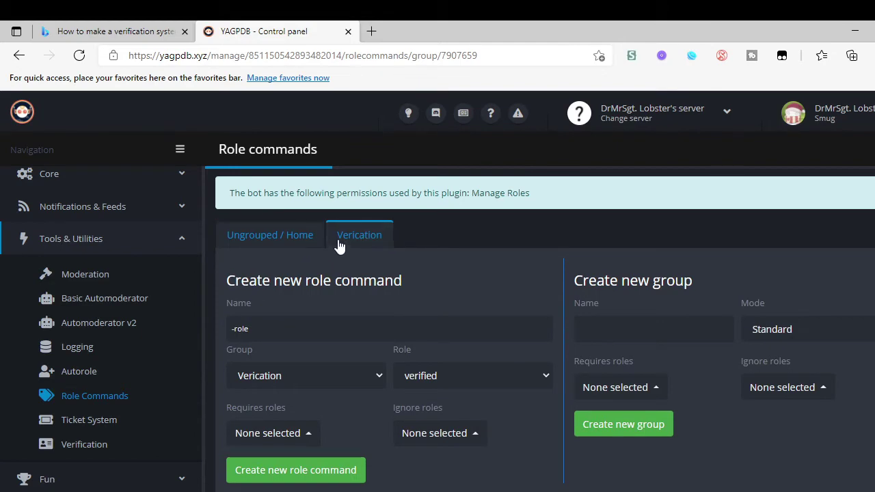
scroll(602, 456, "down", 4)
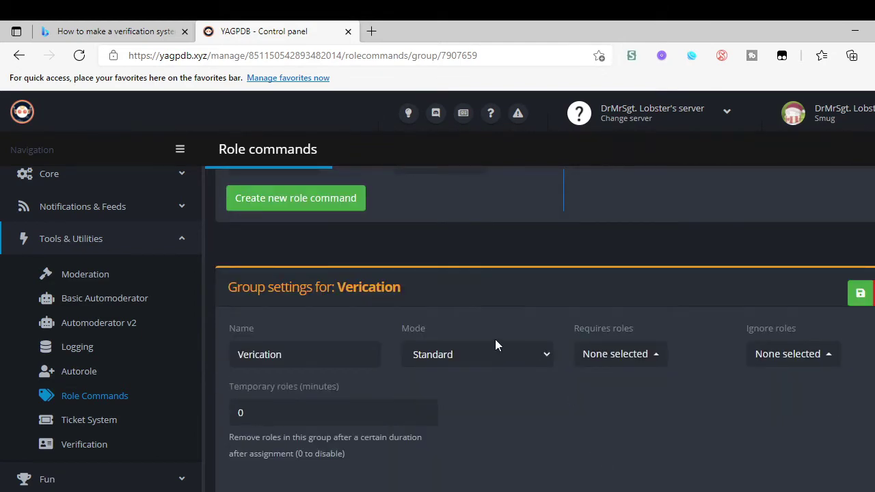
scroll(497, 337, "up", 4)
left_click_drag(262, 280, 432, 287)
left_click(431, 287)
scroll(384, 333, "down", 5)
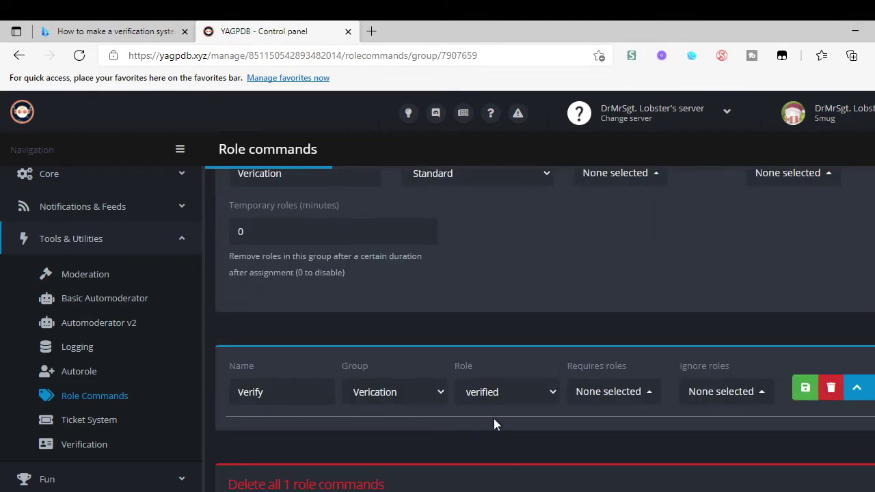
scroll(494, 419, "down", 2)
scroll(498, 387, "up", 5)
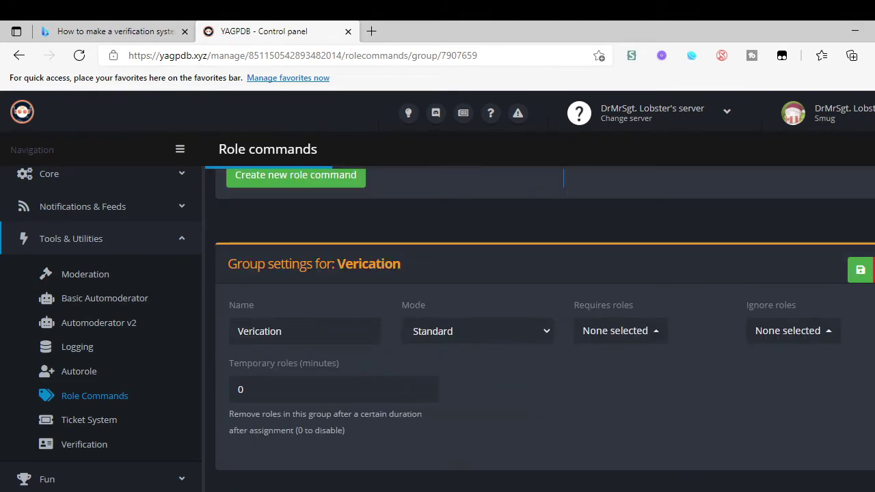
Step: Switch to Discord and create a text channel named memes under Text Channels
key("alt+Tab")
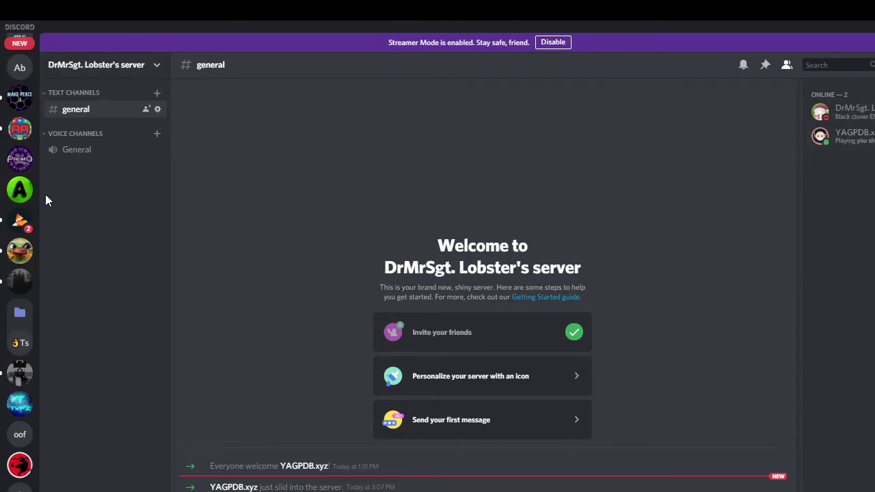
left_click(156, 92)
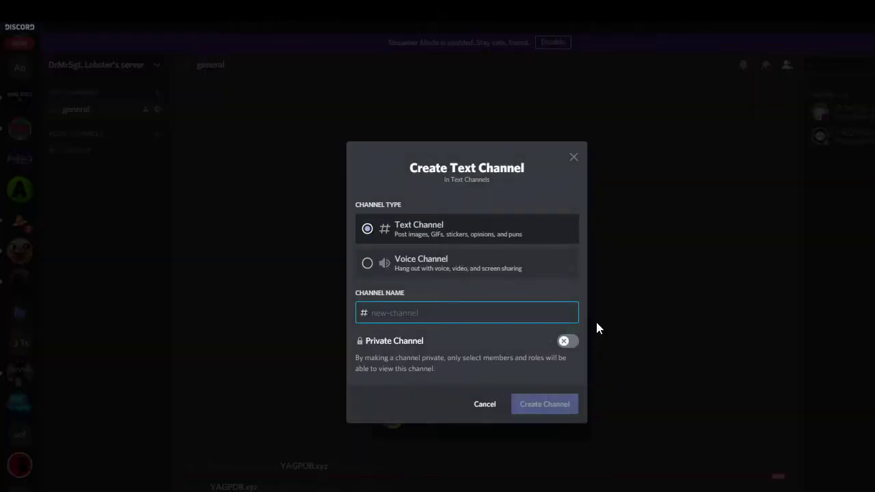
type("mem")
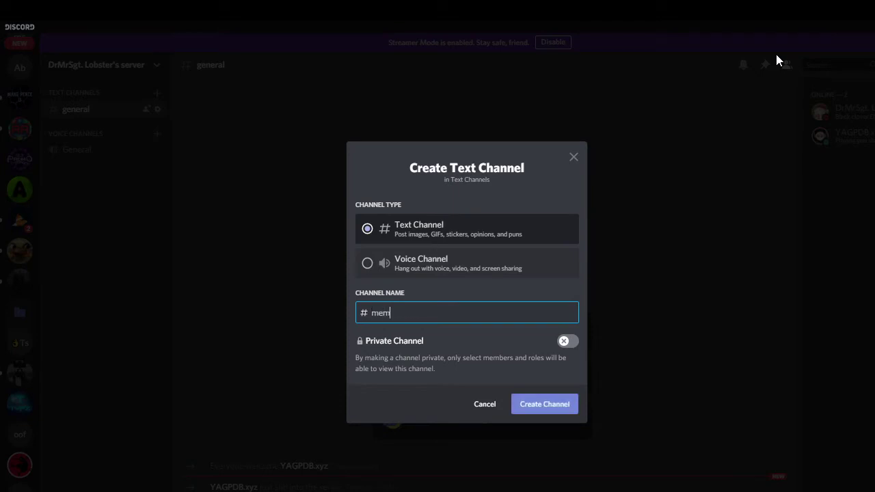
type("es")
left_click(545, 408)
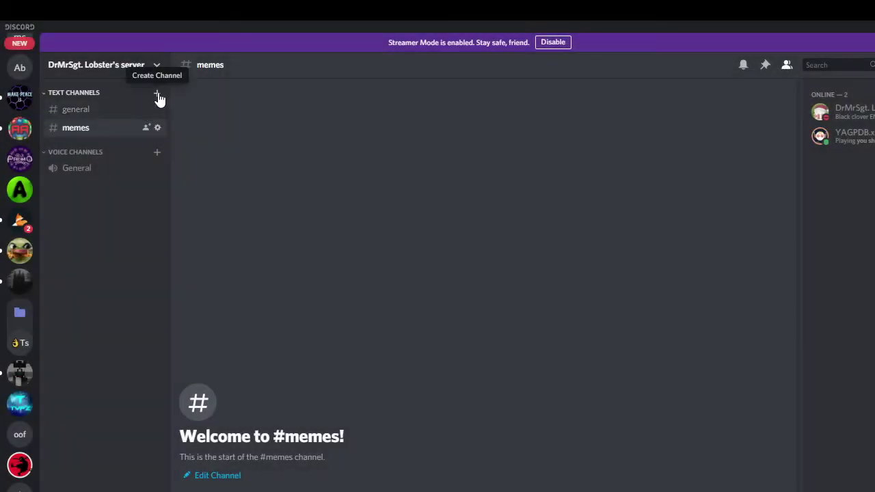
Step: Create a text channel named self-advertisment under Text Channels
left_click(157, 94)
type("sl")
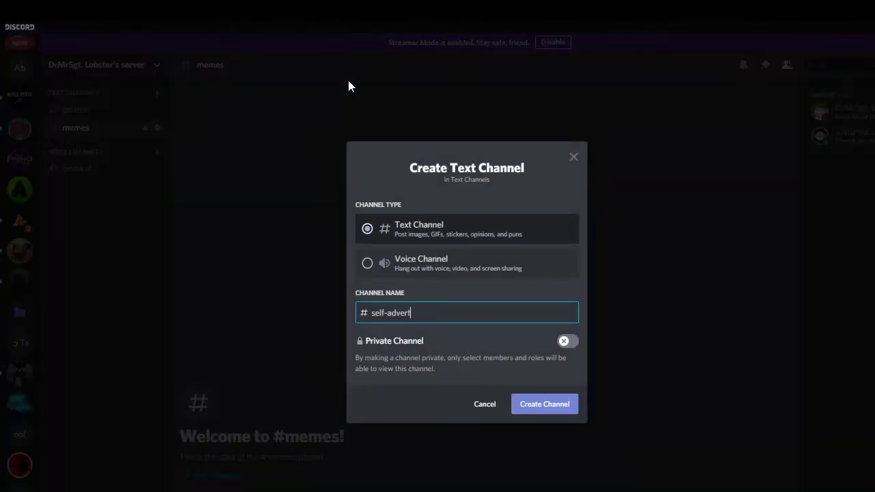
type("t")
left_click(544, 406)
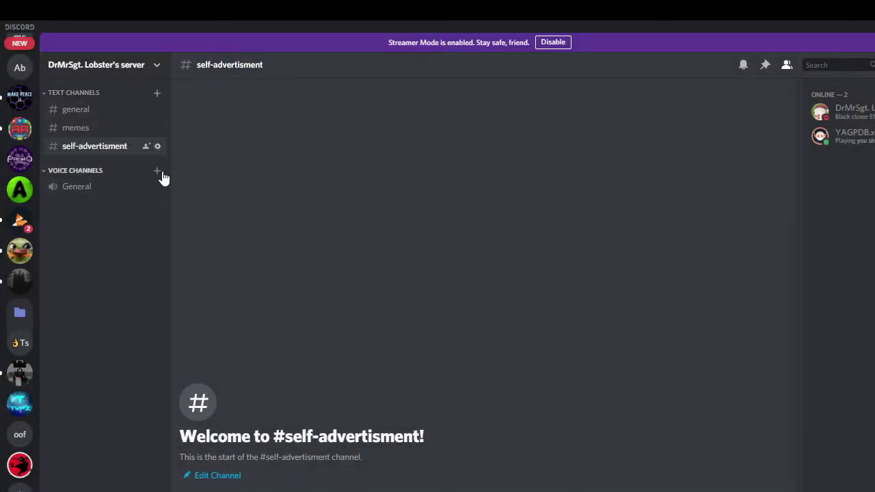
Step: Create a text channel named music under the Voice Channels category
left_click(157, 171)
type("m")
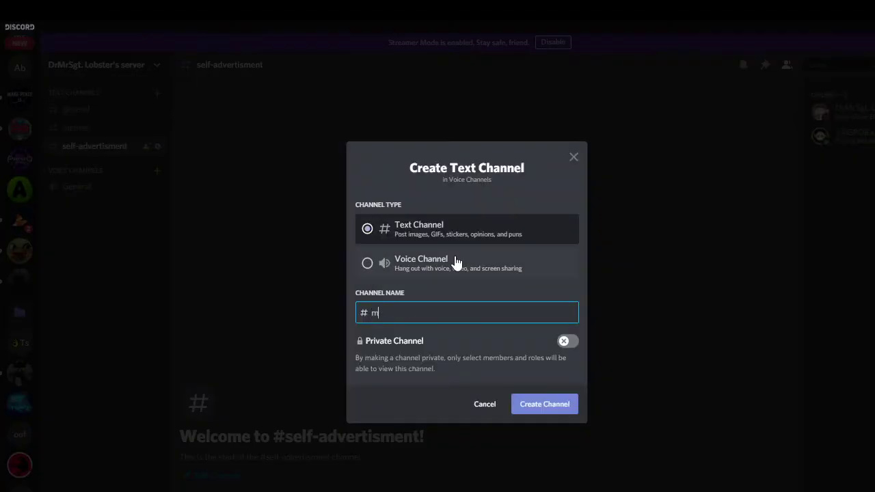
type("usic")
left_click(544, 406)
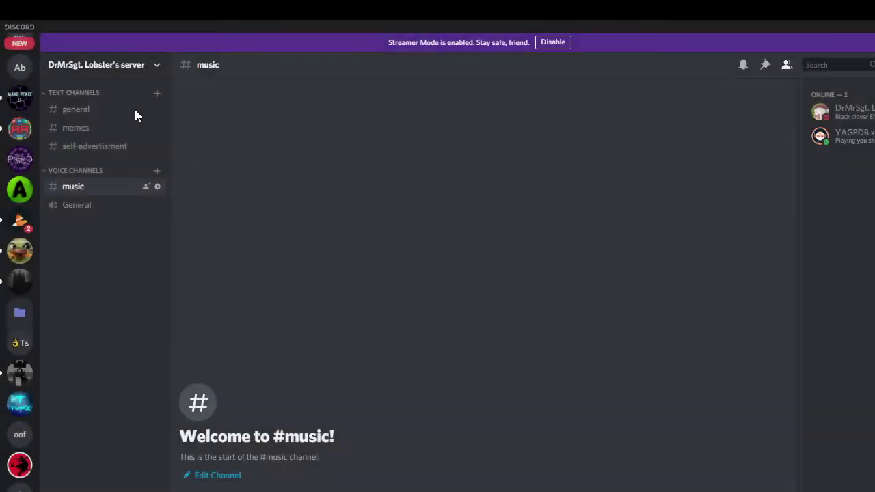
Step: Create a text channel named music under the Text Channels category
left_click(157, 93)
type("music")
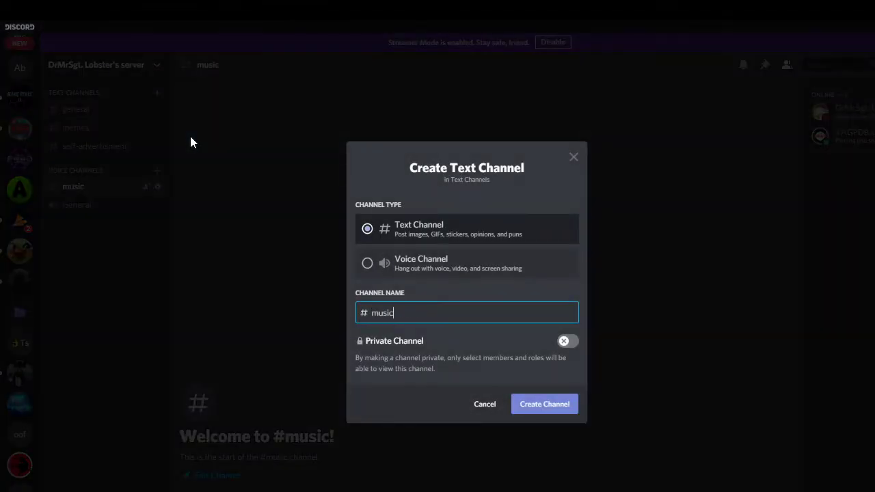
left_click(515, 398)
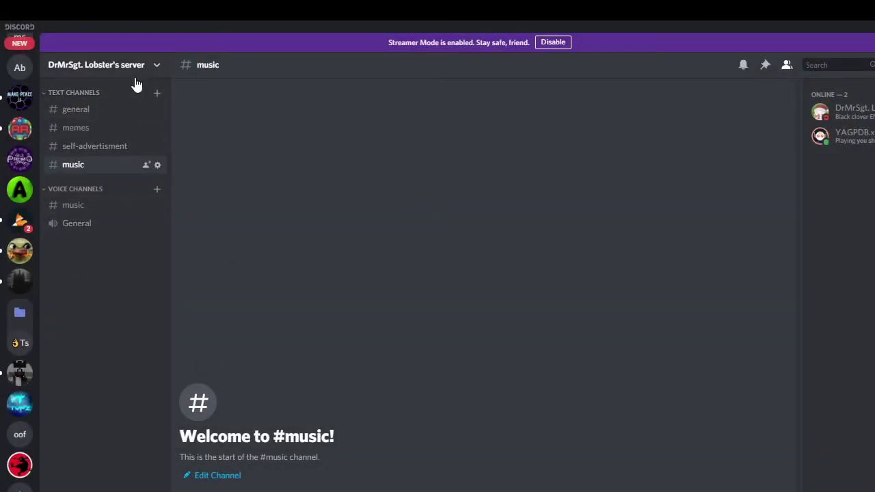
left_click(151, 68)
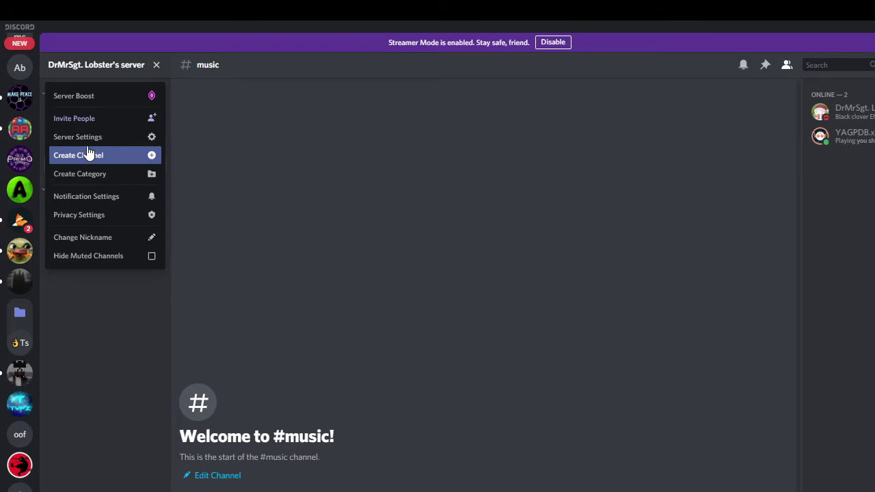
left_click(87, 155)
left_click(488, 403)
Step: Create a category named important and move it above the Text Channels category
left_click(156, 67)
left_click(89, 174)
type("imp")
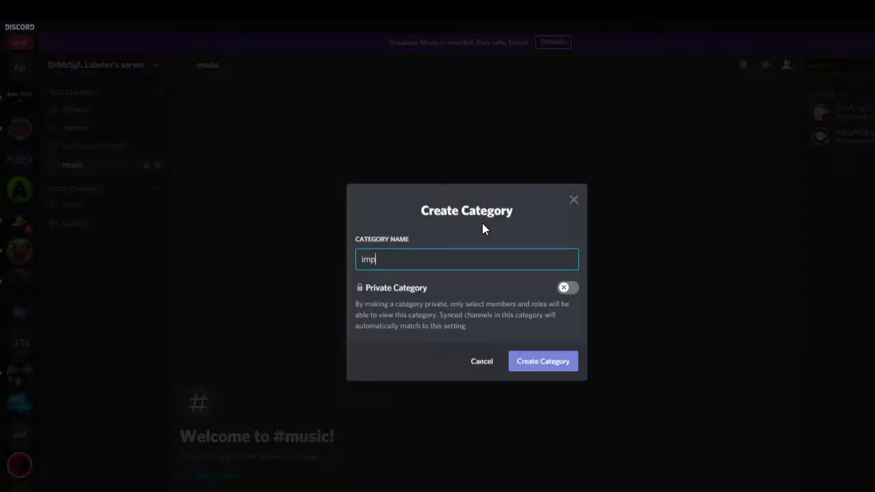
type("ortant")
left_click(527, 361)
left_click_drag(70, 257, 84, 91)
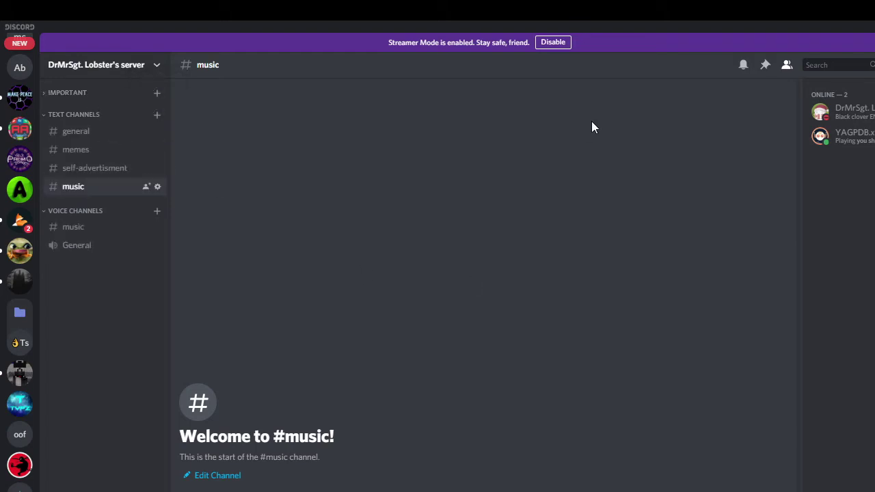
Step: Create text channels named rules and info under the Important category
left_click(156, 92)
type("rules")
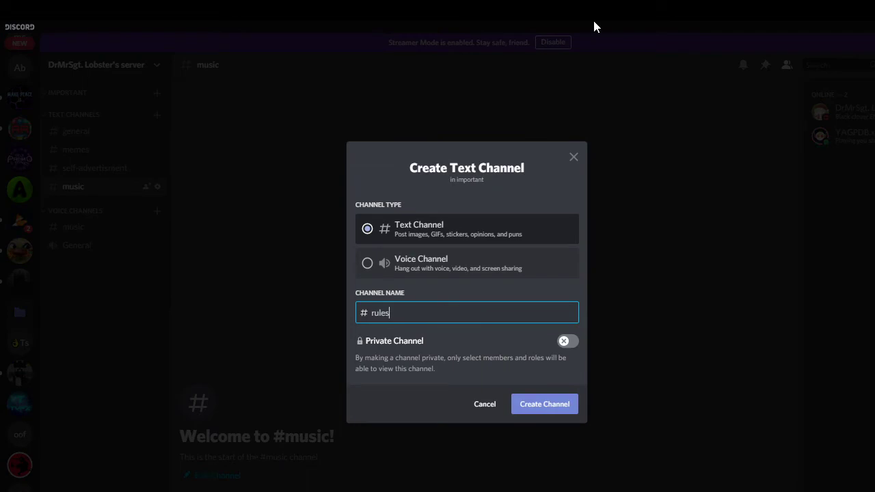
left_click(544, 406)
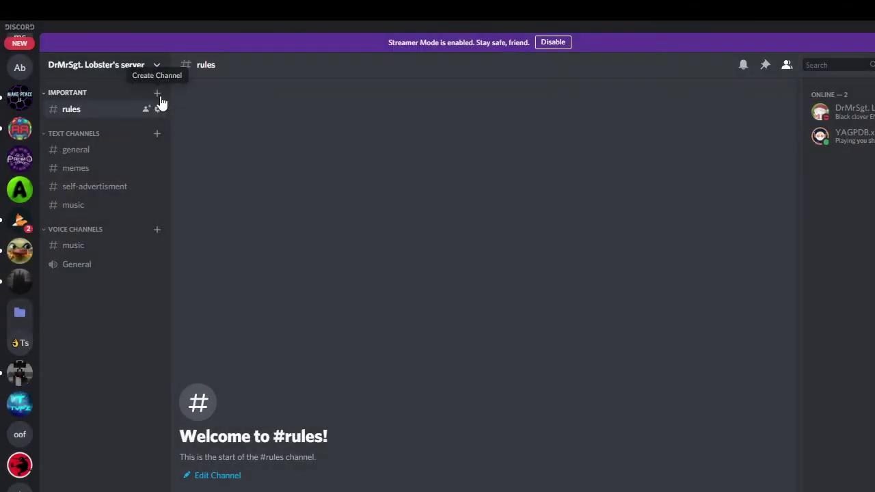
left_click(157, 95)
type("info")
left_click(545, 412)
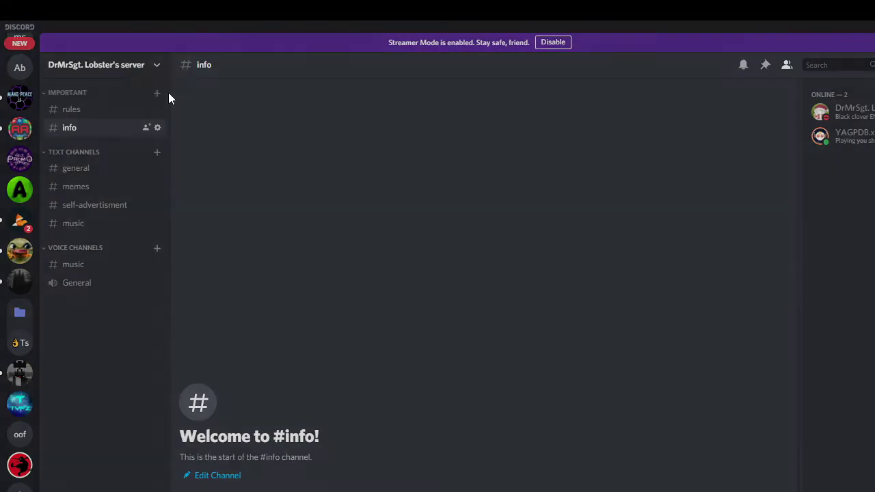
Step: Create a text channel named verify-here under the Important category
left_click(168, 94)
type("verify-here")
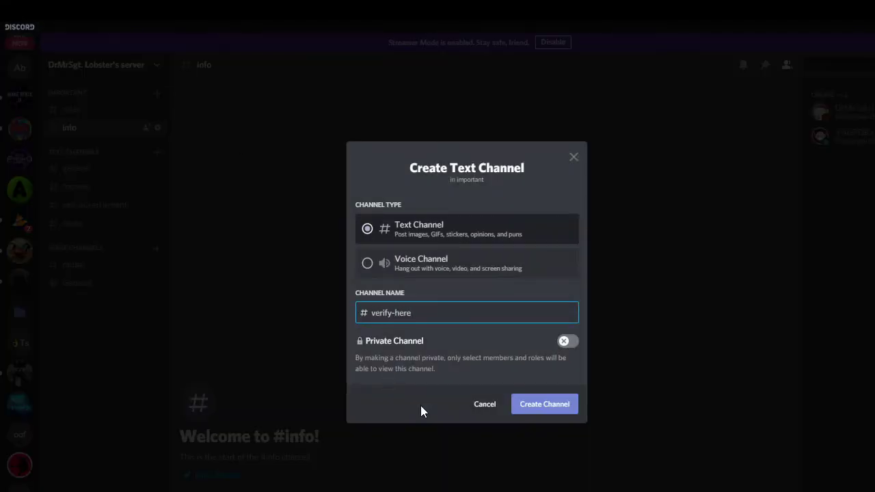
left_click(545, 403)
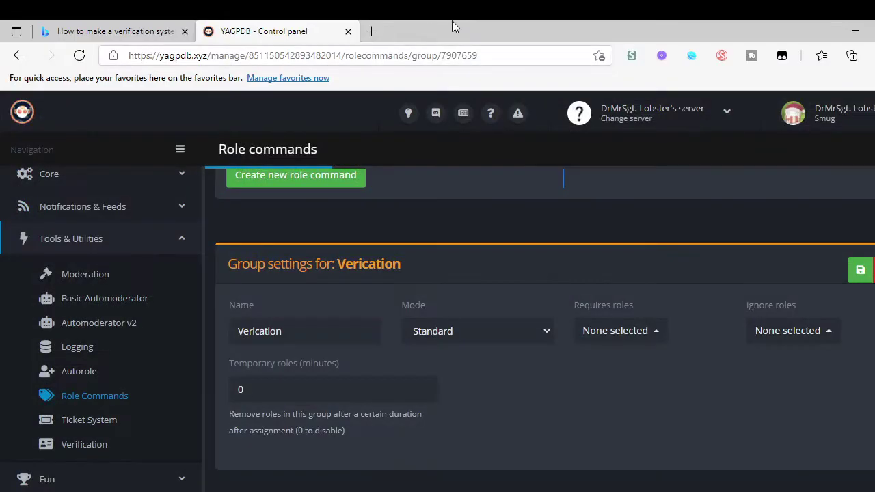
Step: Switch to Discord, run -rolemenu create Verication in verify-here, and react with the ghost emoji for the Verify role command
scroll(546, 288, "up", 5)
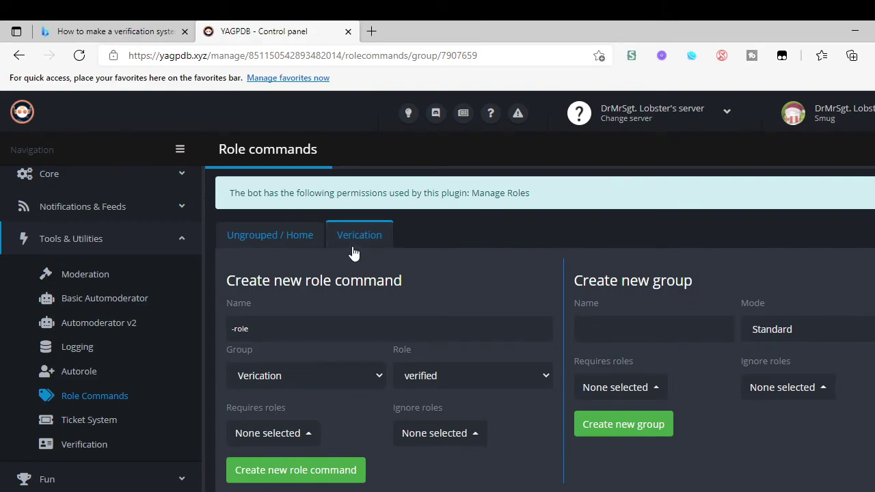
left_click(854, 31)
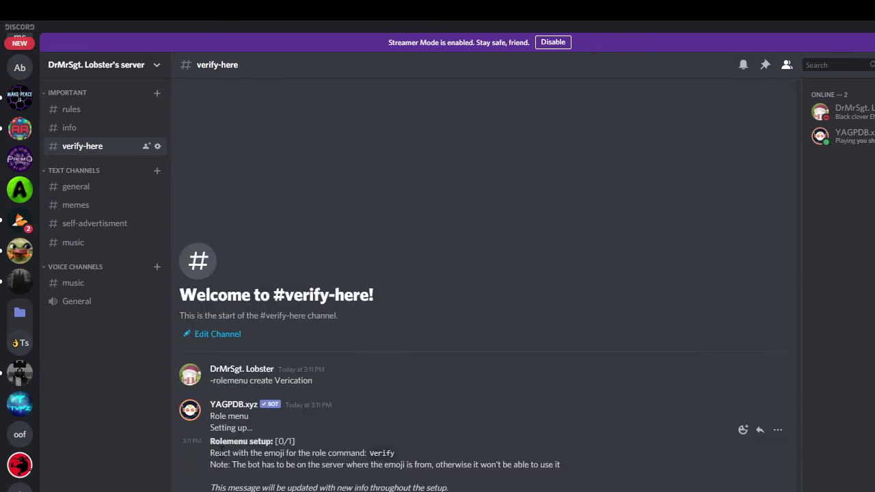
left_click_drag(430, 443, 487, 369)
left_click(460, 385)
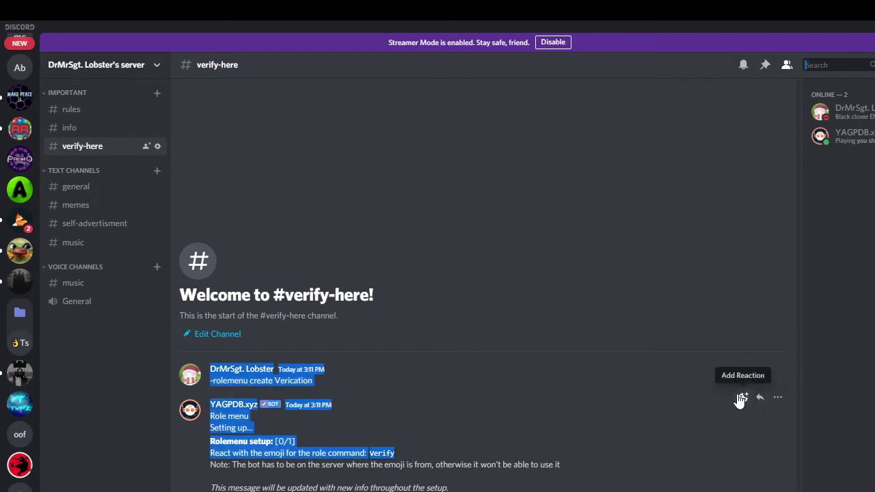
left_click(578, 396)
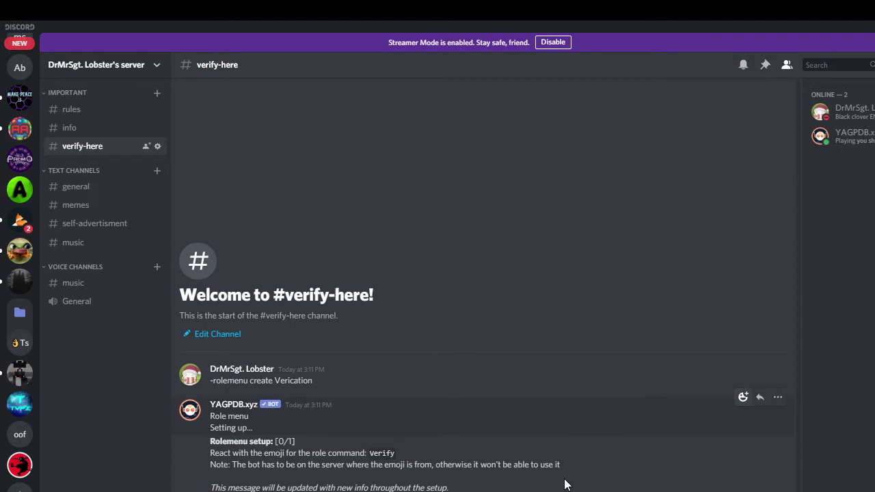
left_click(743, 397)
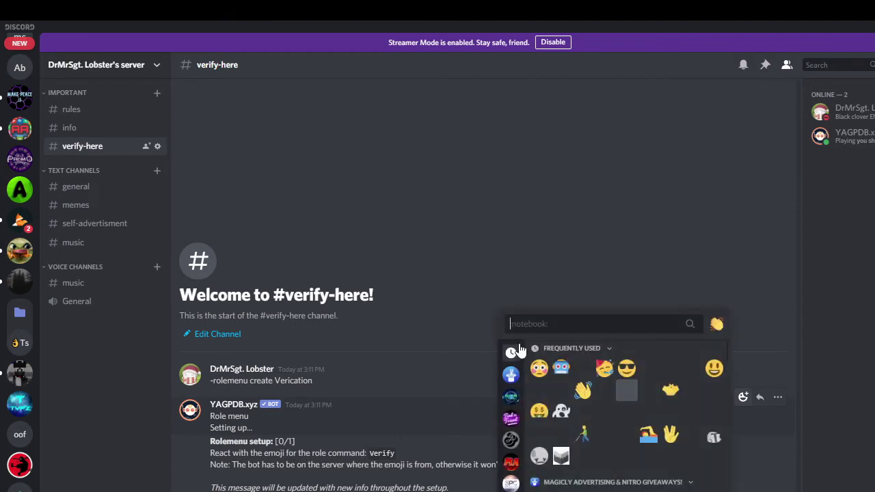
left_click(554, 412)
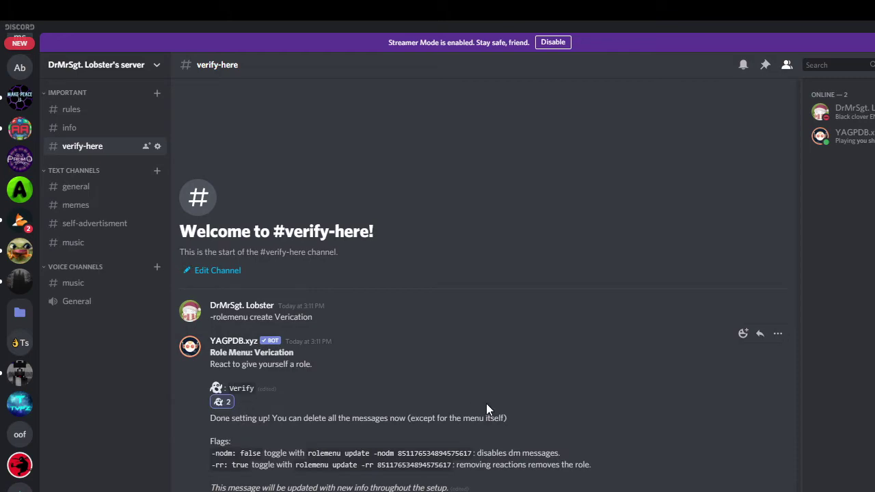
Step: Delete the rolemenu command message, the ghost-emoji role menu and the bot's setup message from verify-here
left_click(778, 298)
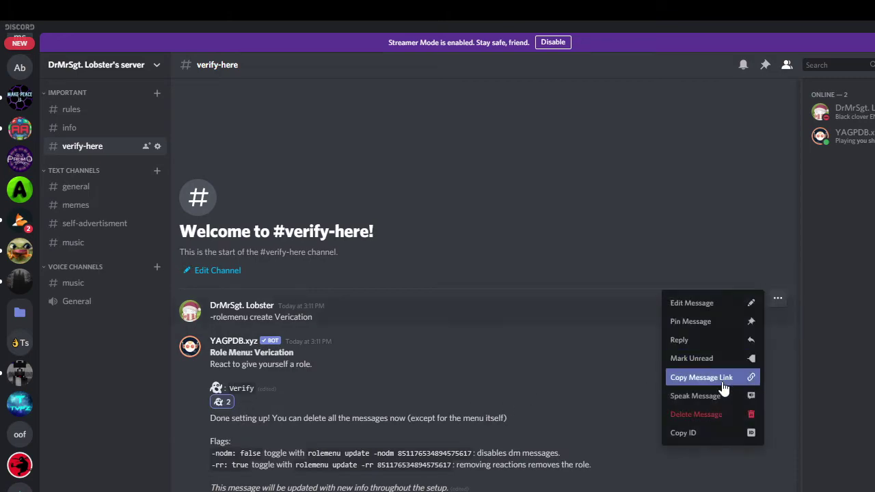
left_click(721, 414)
key("Return")
left_click(777, 333)
left_click(697, 471)
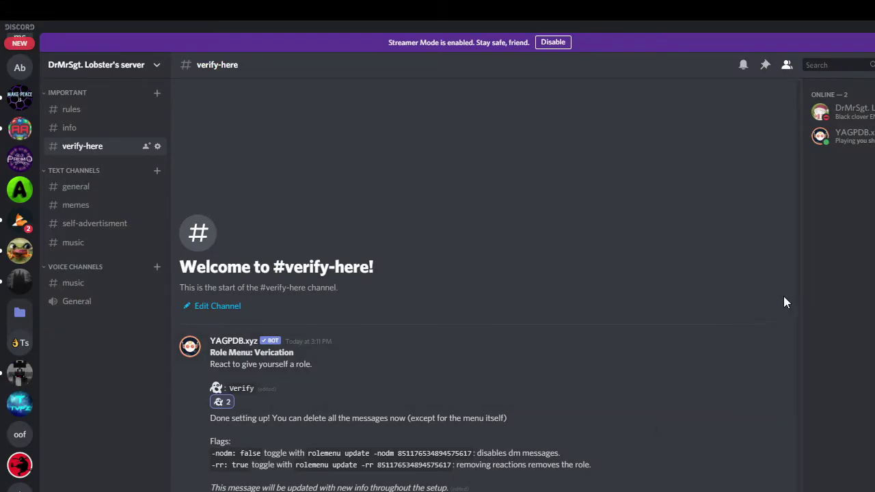
left_click(778, 336)
left_click(691, 450)
left_click(557, 362)
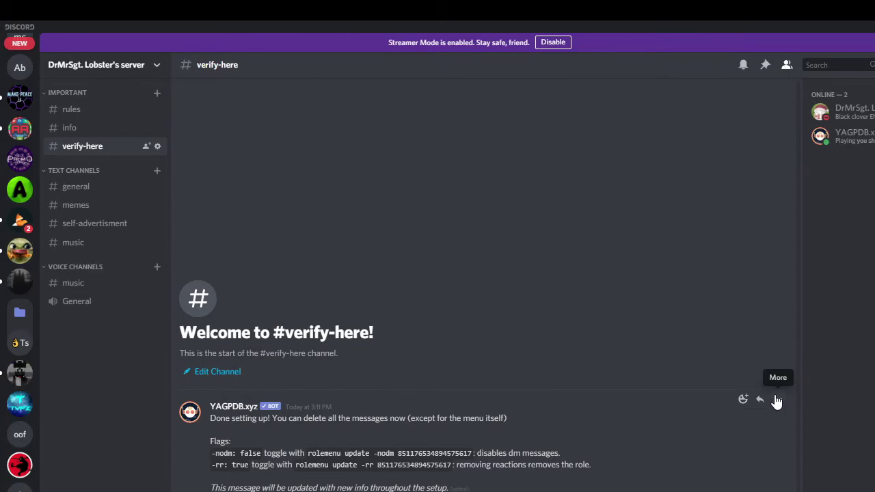
left_click(776, 402)
left_click(691, 488)
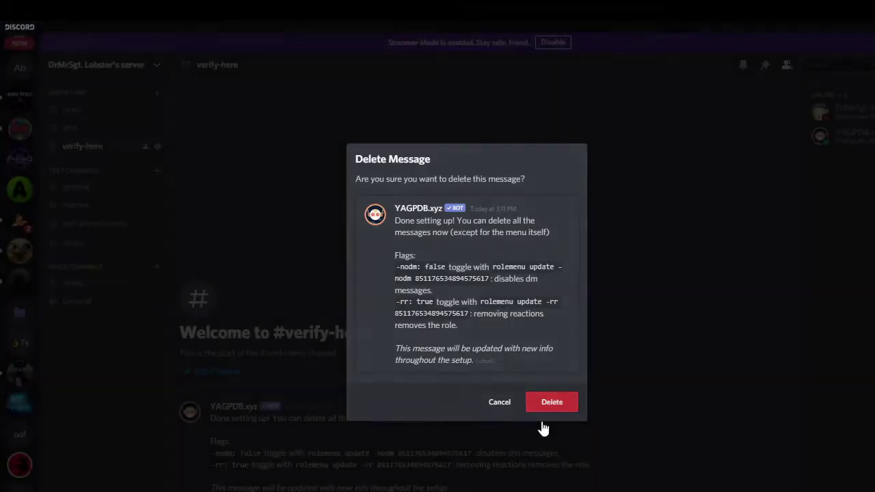
left_click(551, 403)
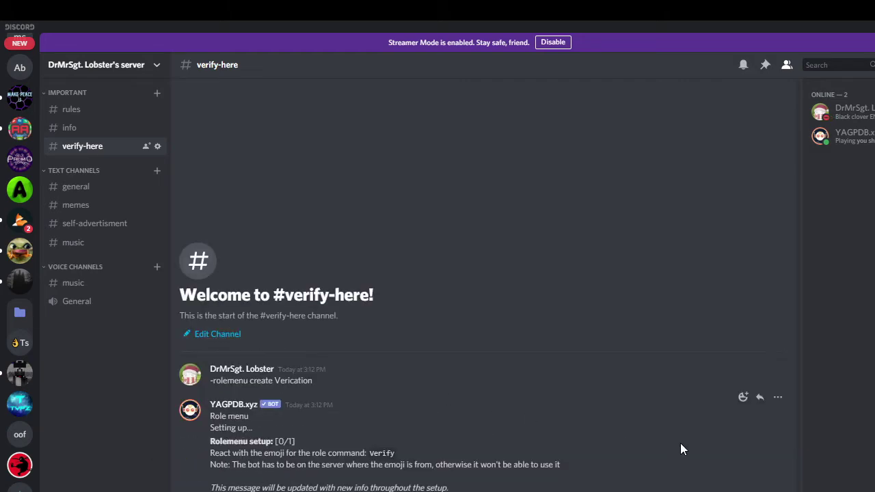
Step: Run -rolemenu create Verication in verify-here again and react with the check mark emoji for the Verify role command
left_click(743, 399)
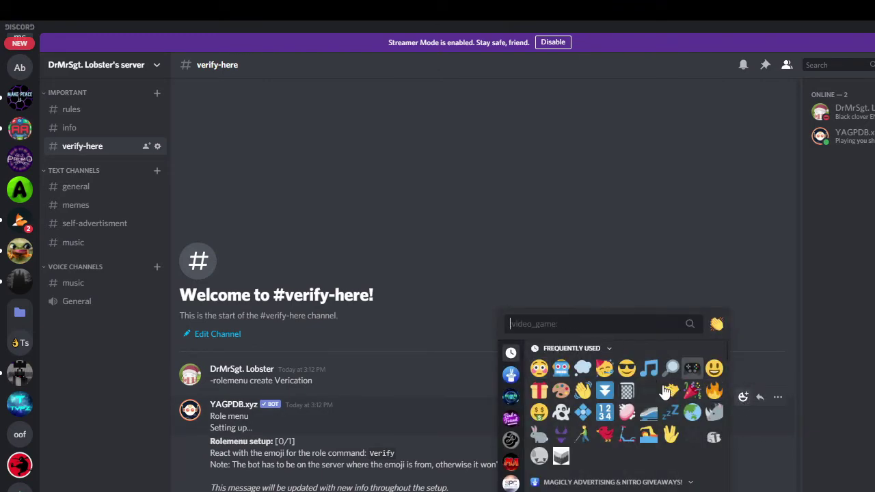
scroll(667, 391, "down", 1)
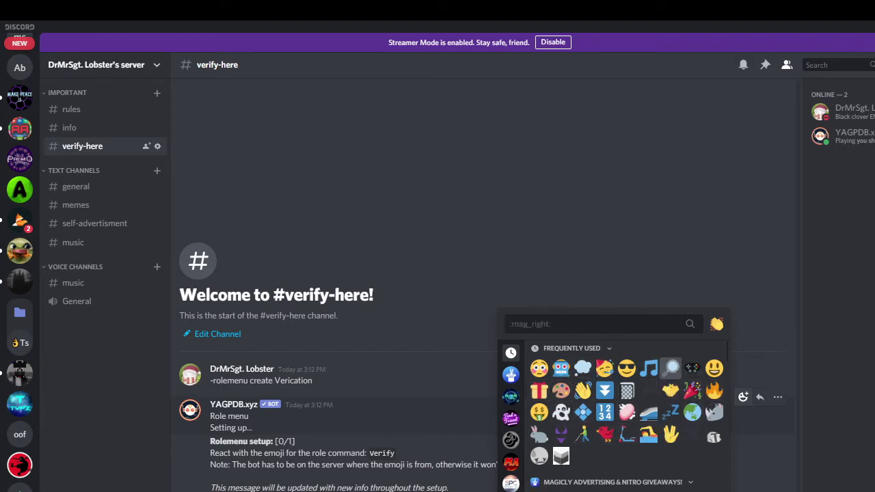
type("check")
key("Return")
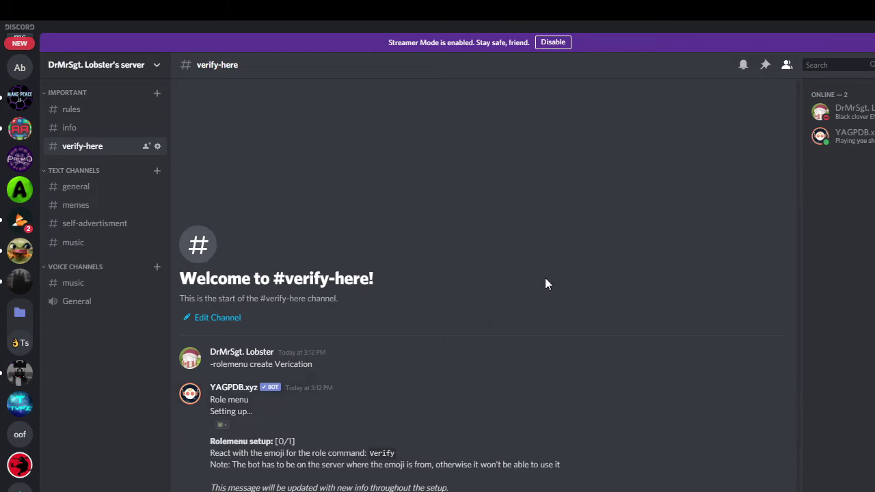
Step: Delete the bot's setup message below the new role menu in verify-here
left_click(777, 406)
left_click(710, 484)
left_click(568, 415)
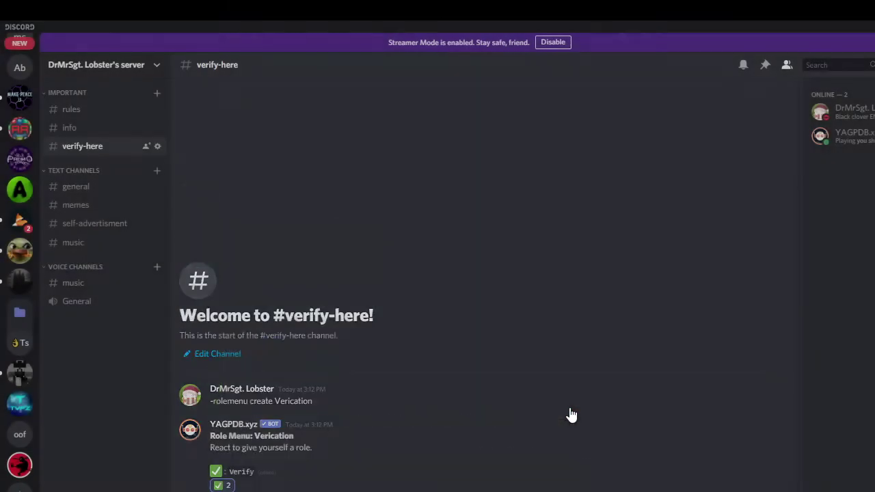
Step: Switch to the YAGPDB control panel and review the Verication group's settings and its Verify role command
key("alt+Tab")
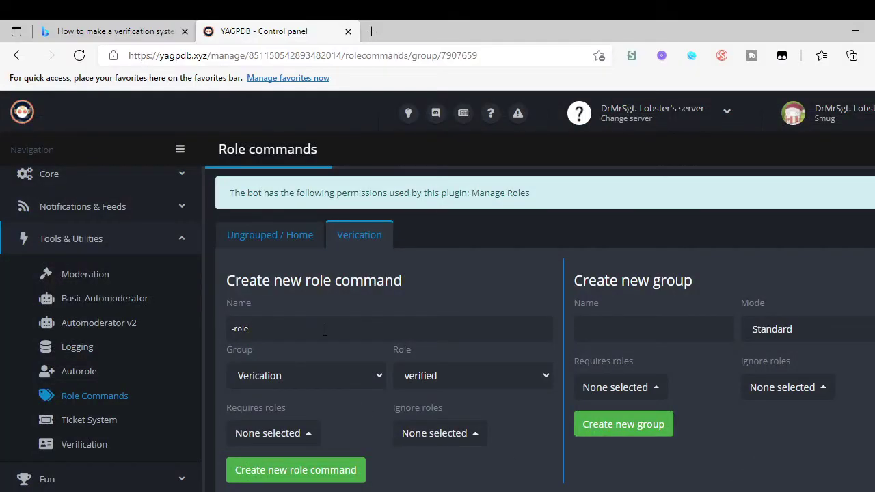
scroll(456, 469, "down", 3)
scroll(239, 247, "up", 2)
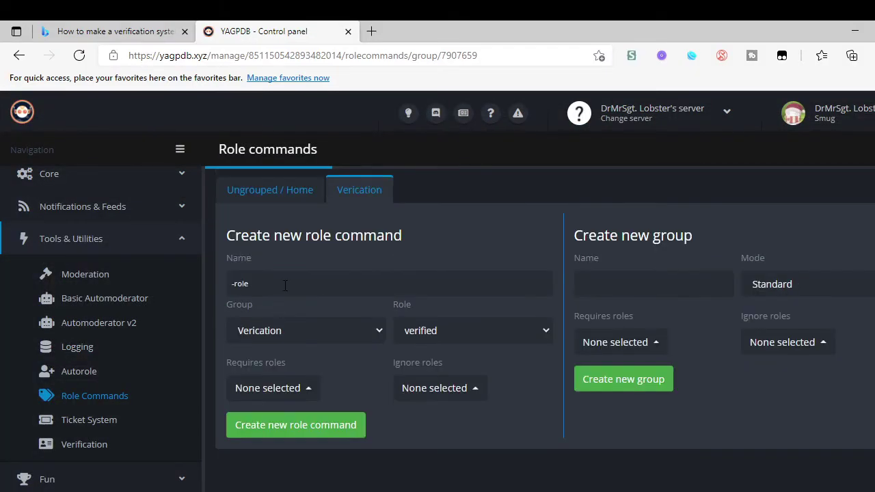
scroll(330, 380, "down", 5)
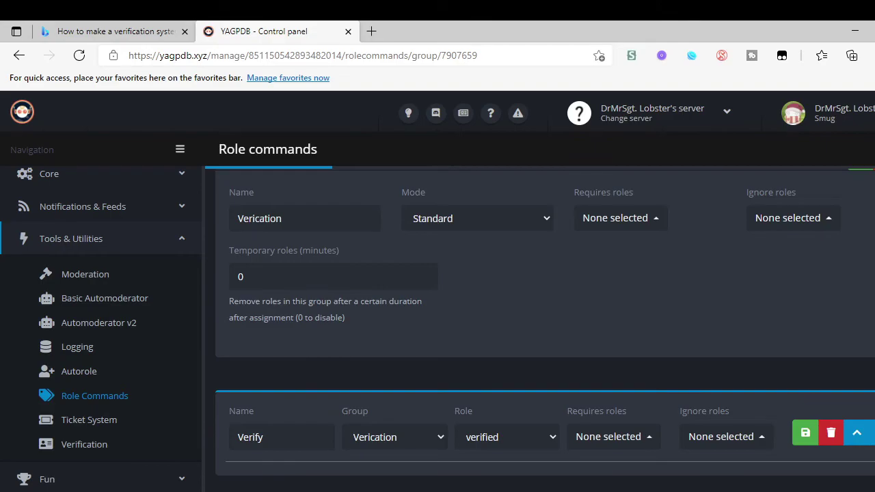
Step: Switch to Discord, add the unverified role to the rules channel's permissions and deny it View Channel
key("alt+Tab")
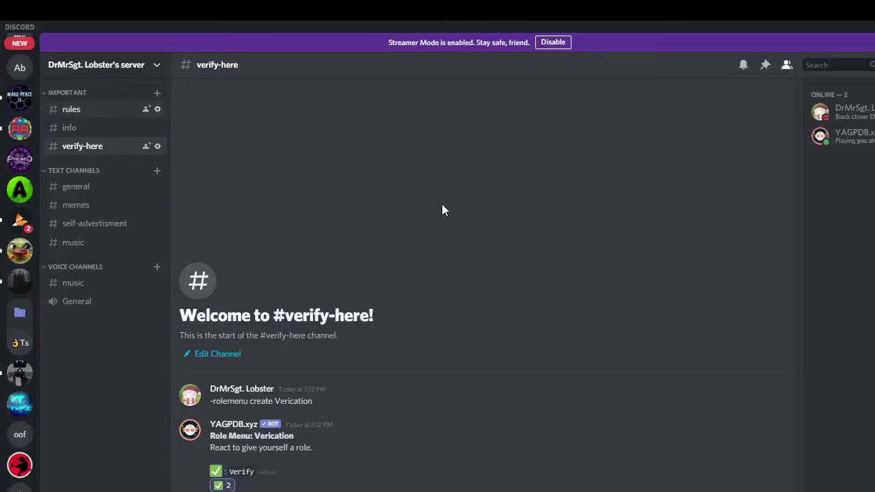
left_click(158, 109)
left_click(224, 106)
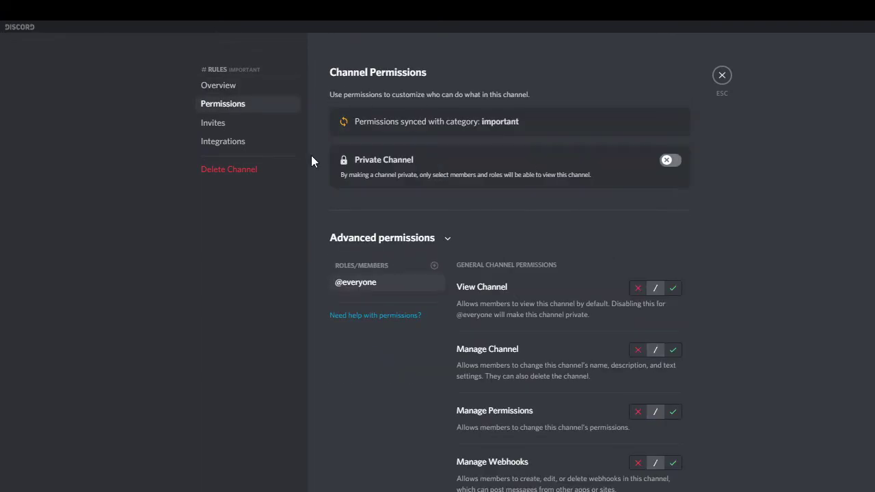
left_click(436, 268)
left_click(389, 391)
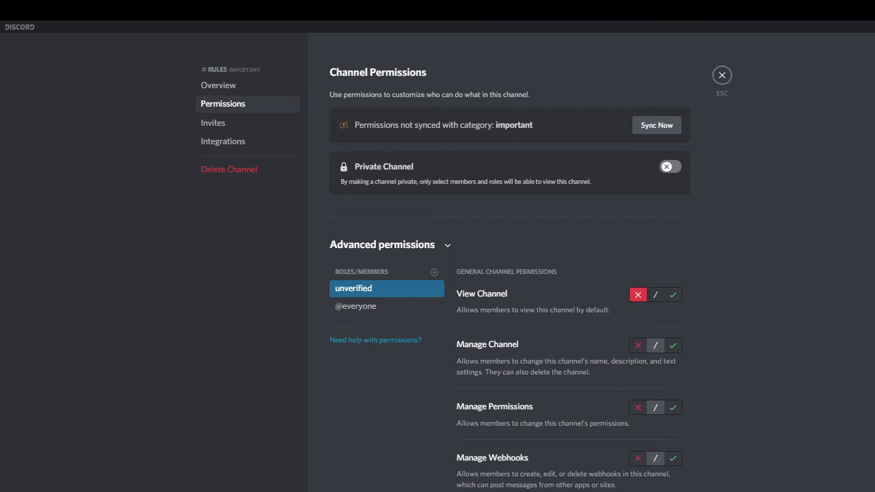
Step: Add the verified role to the rules channel's permissions, allow it View Channel, and close the channel settings
left_click(435, 273)
left_click(434, 272)
left_click(434, 272)
left_click(342, 377)
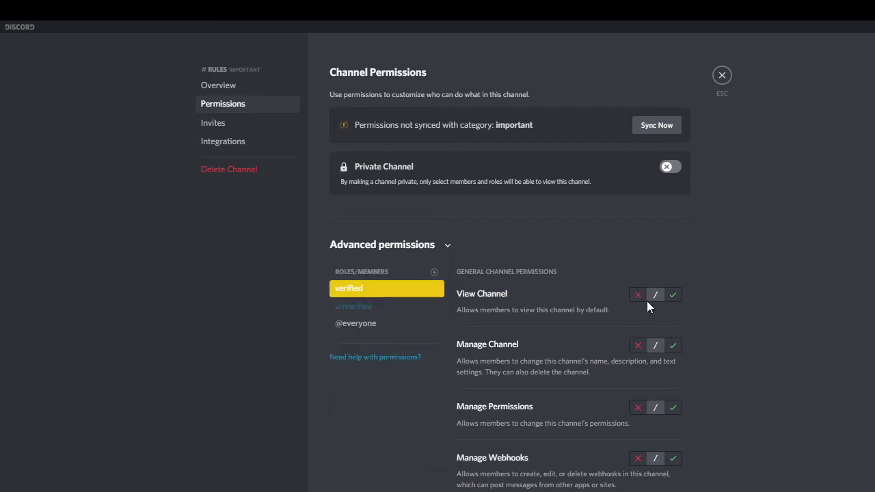
left_click(673, 295)
left_click(721, 76)
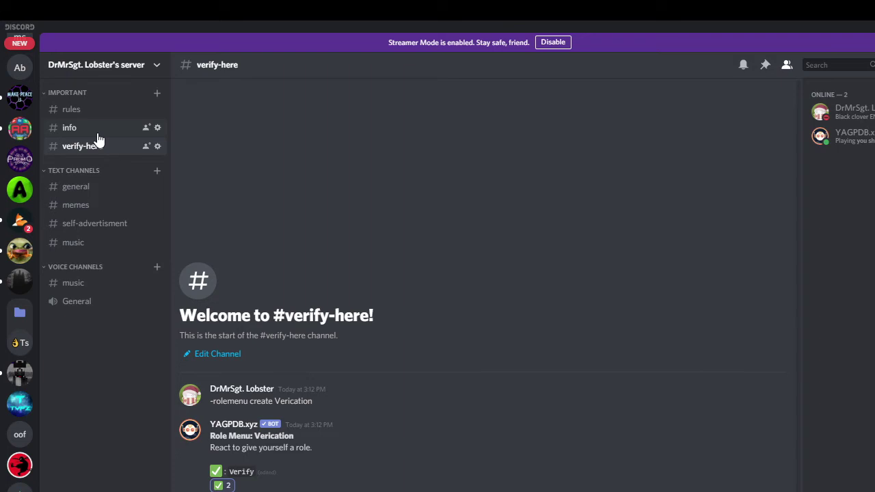
Step: In the Important category's permissions, add the unverified role with View Channels denied and the verified role with View Channels allowed
right_click(112, 96)
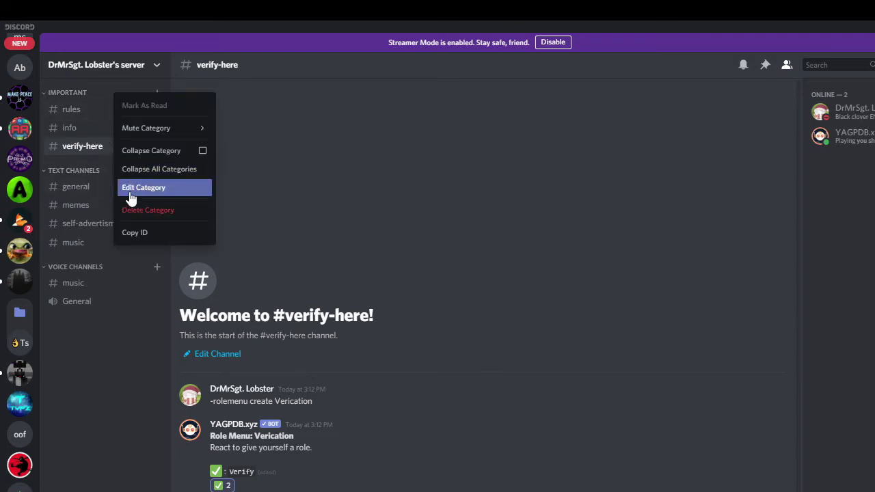
left_click(131, 193)
left_click(222, 106)
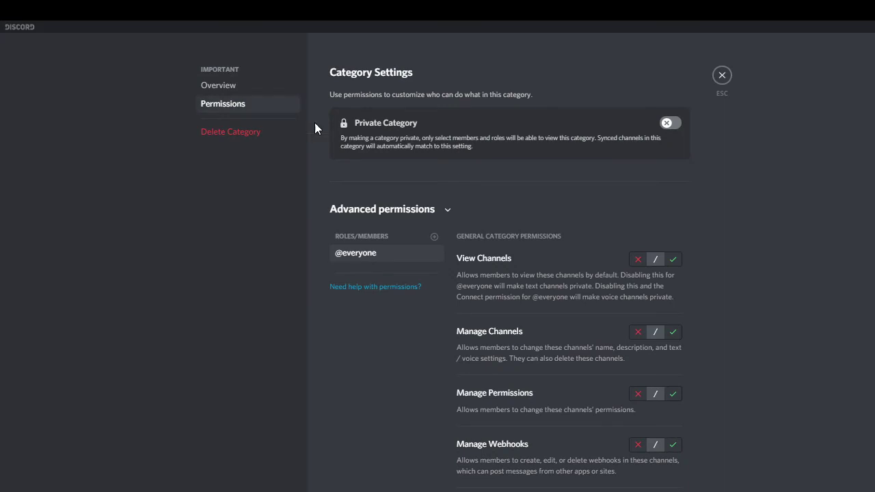
left_click(433, 241)
left_click(387, 360)
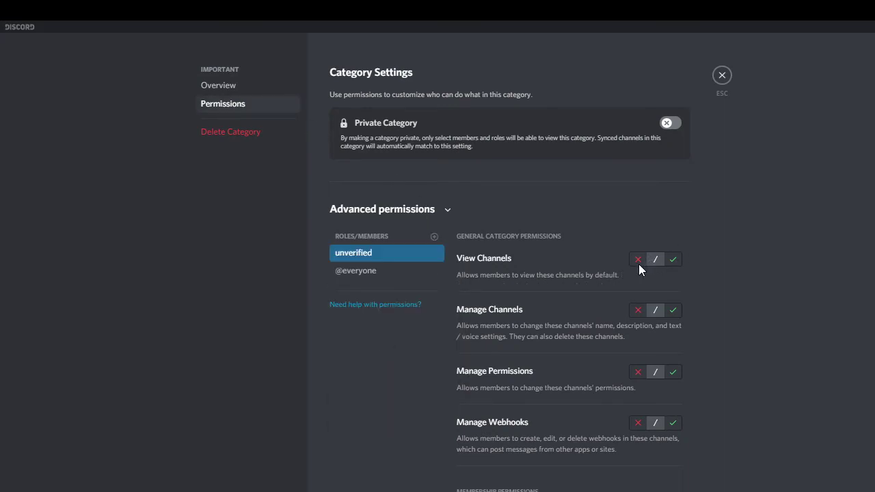
left_click(433, 236)
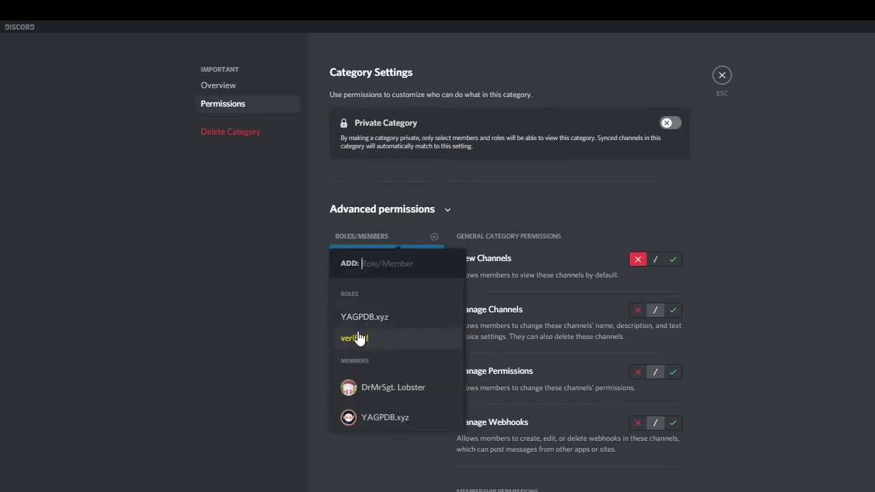
left_click(357, 336)
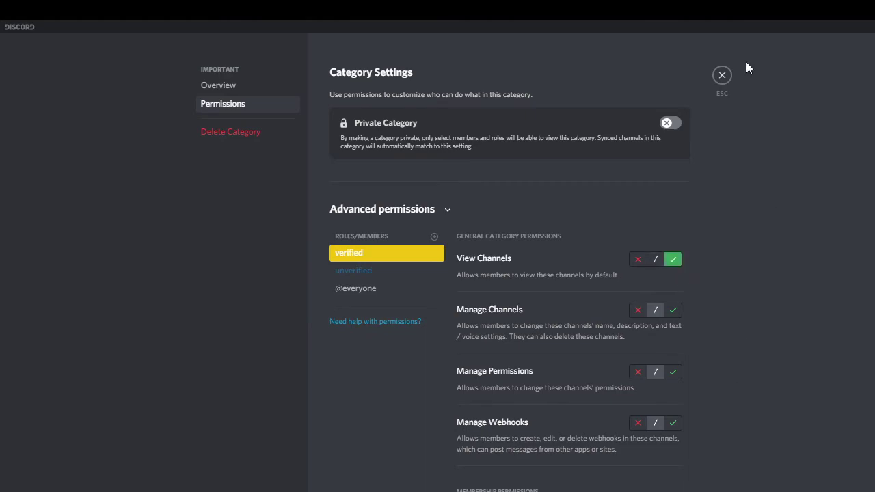
Step: Close the Important category's settings and check the info channel's synced role permissions
left_click(721, 77)
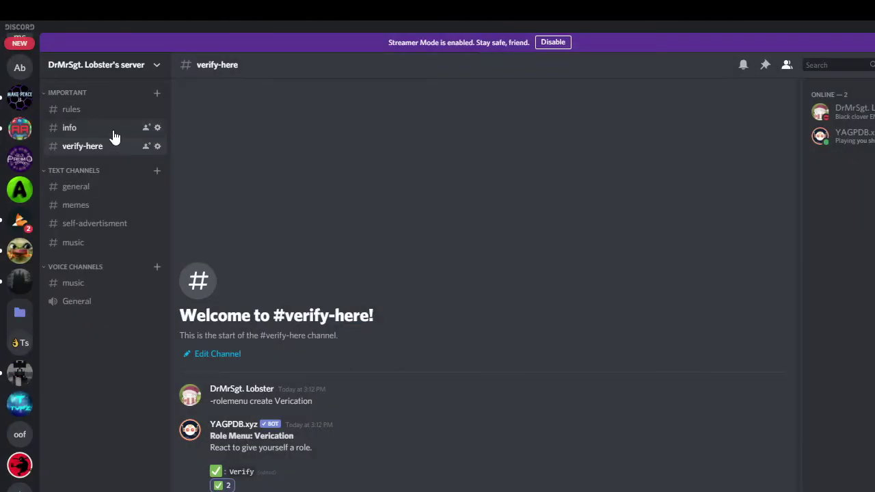
left_click(156, 129)
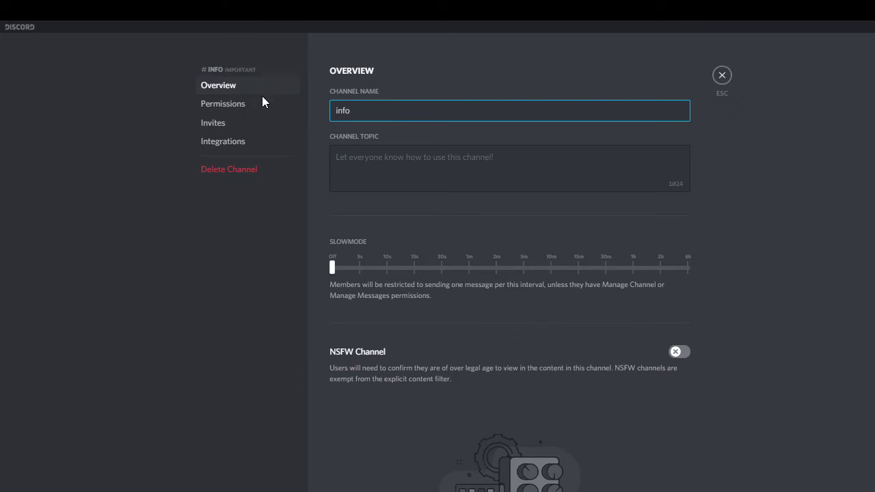
left_click(260, 103)
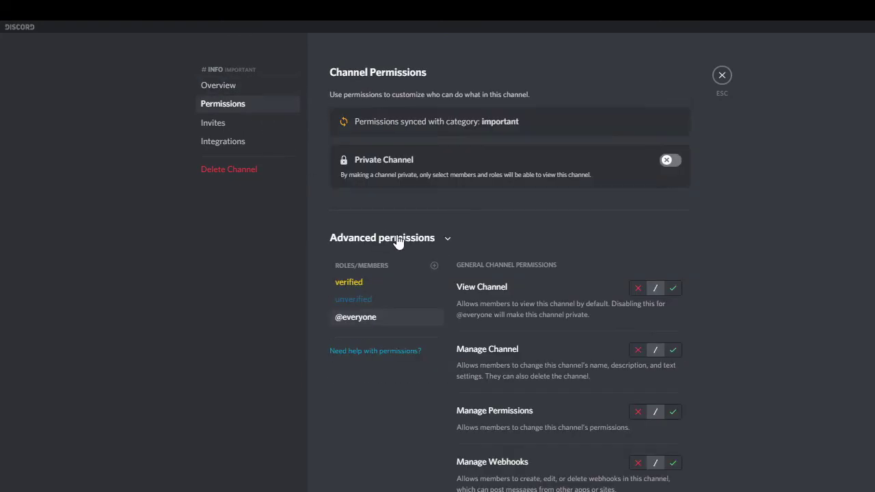
left_click(722, 77)
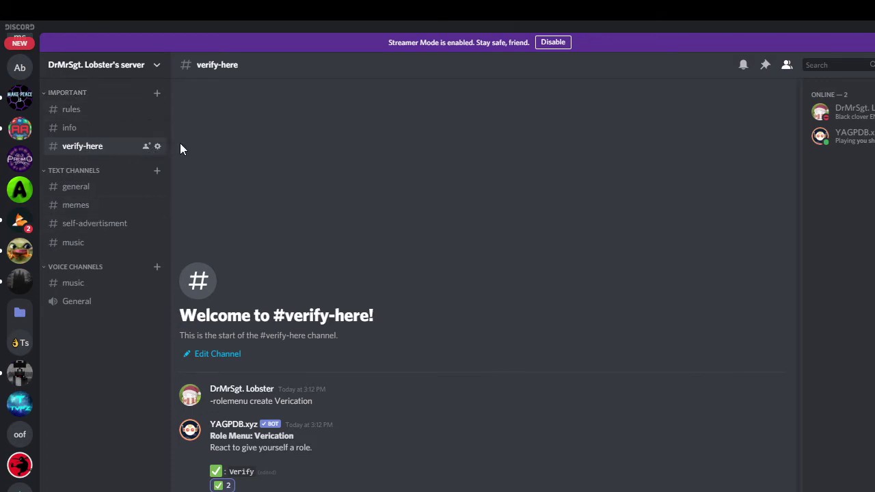
Step: In the verify-here channel's permissions, deny View Channel for the verified role and allow it for the unverified role
left_click(157, 147)
left_click(217, 105)
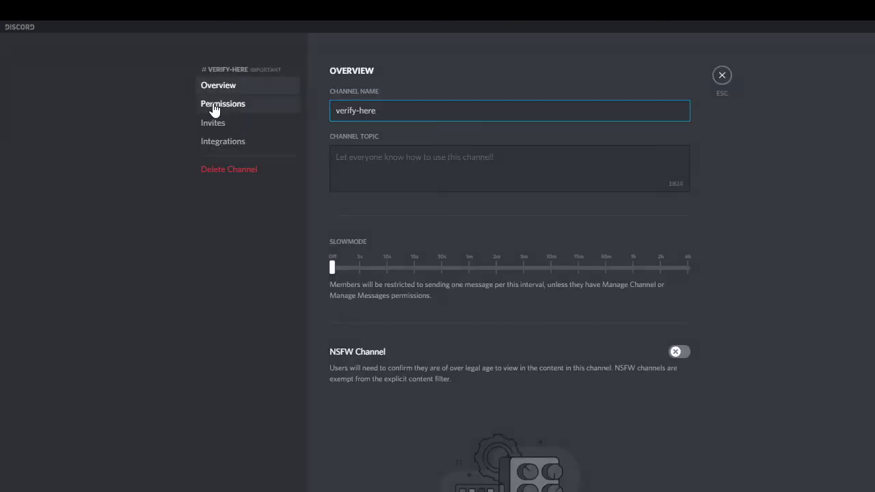
left_click(357, 298)
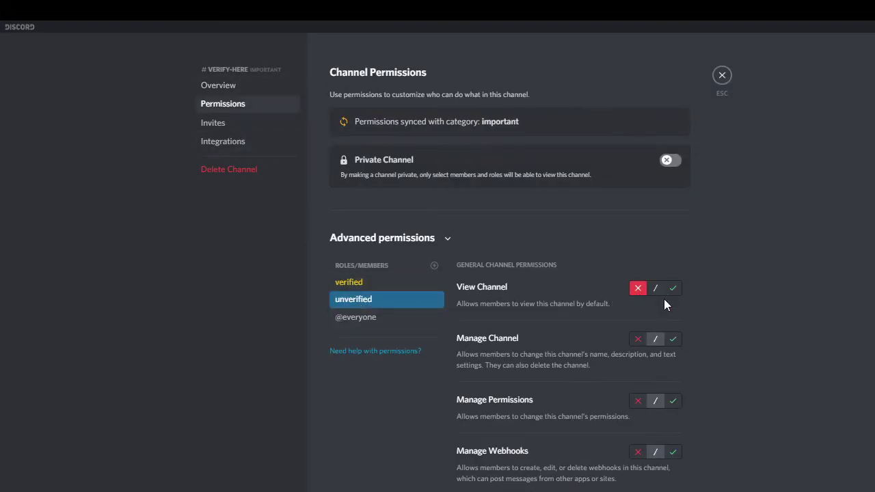
left_click(345, 283)
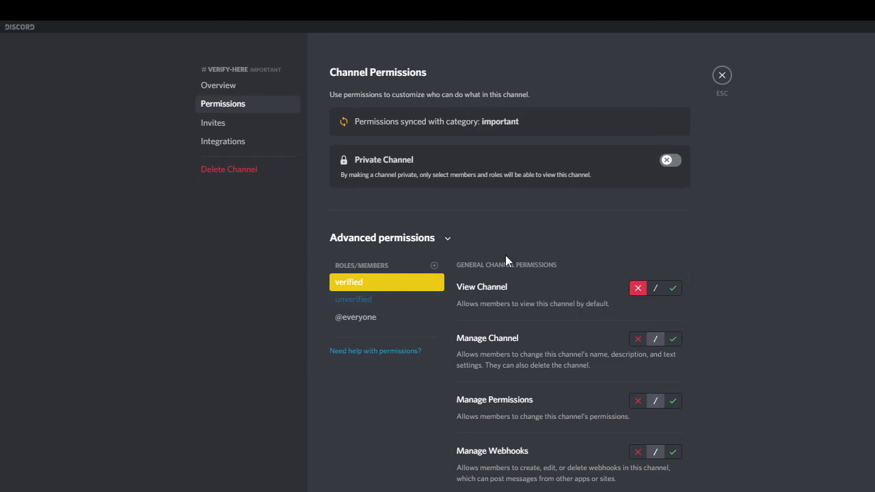
left_click(360, 301)
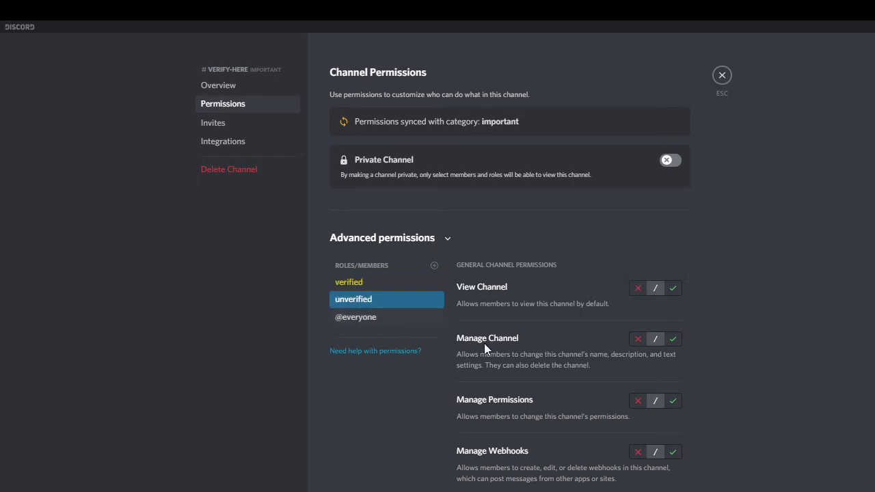
left_click(676, 290)
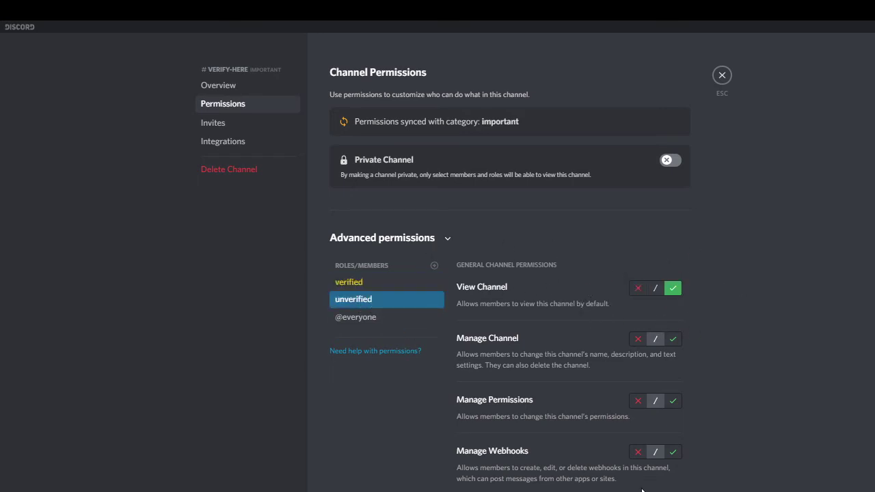
left_click(723, 75)
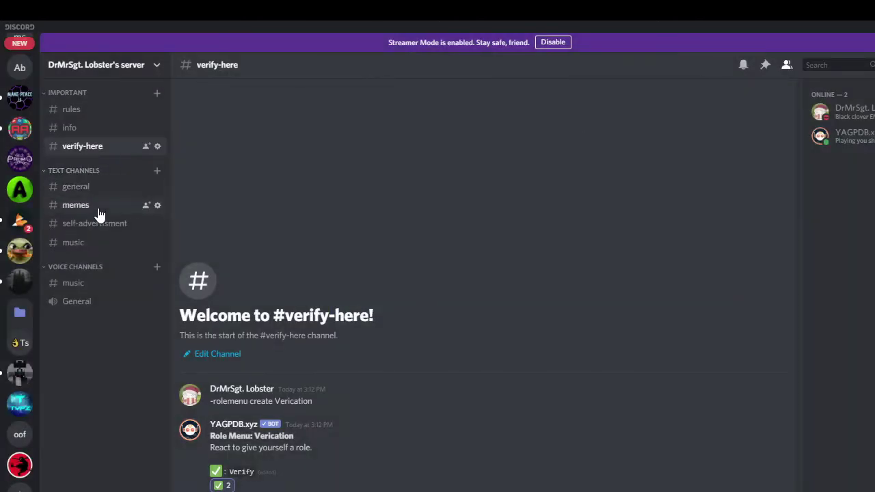
Step: Review the verified and unverified role permissions of the Text Channels category, and close its settings
left_click(77, 186)
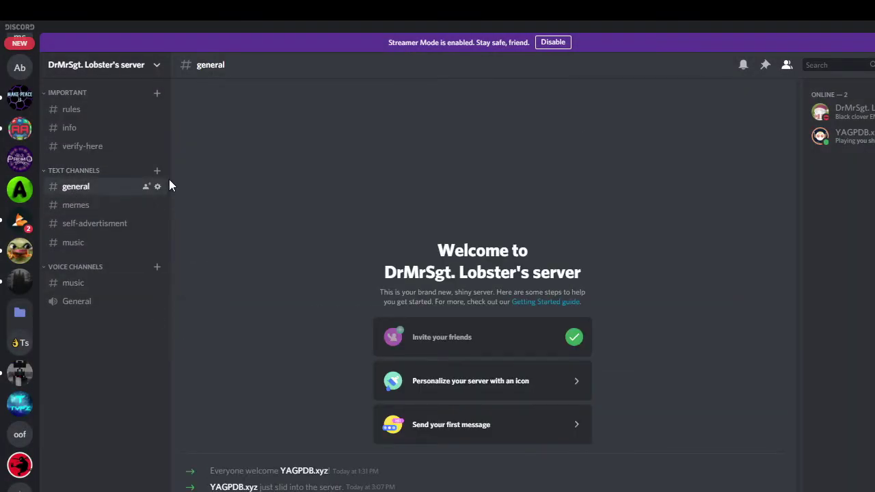
right_click(101, 171)
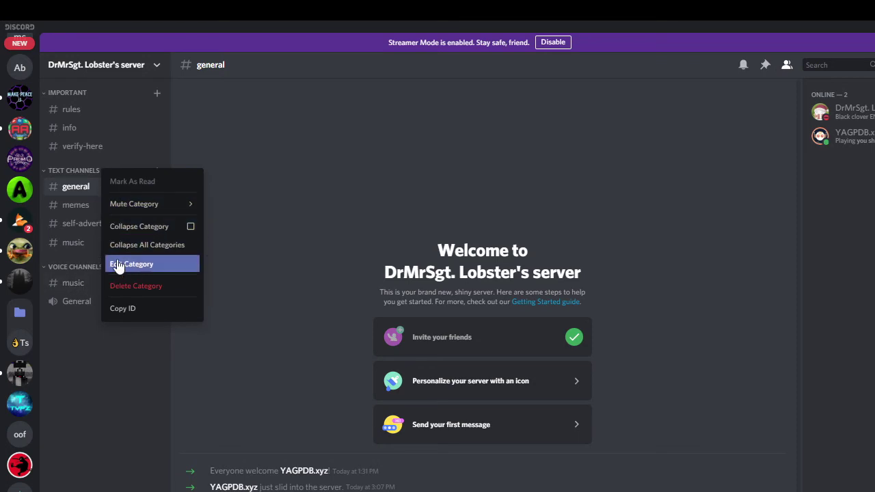
left_click(306, 119)
left_click(223, 104)
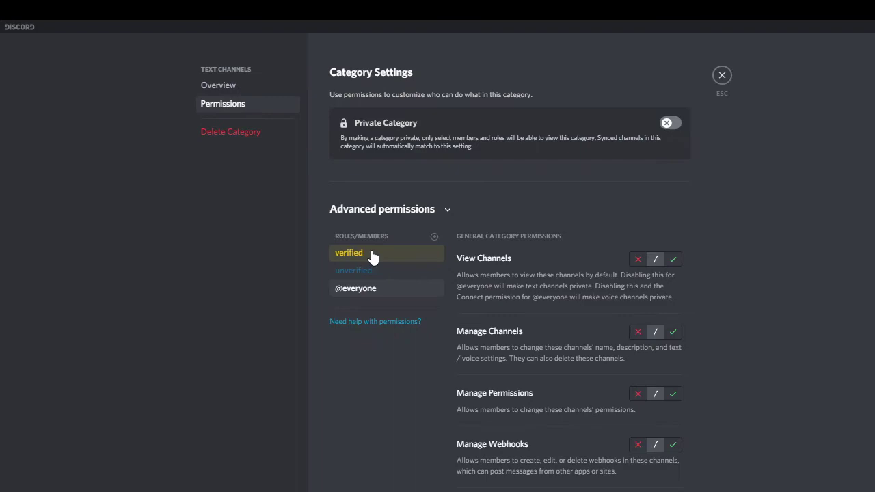
left_click(371, 253)
left_click(394, 272)
left_click(384, 240)
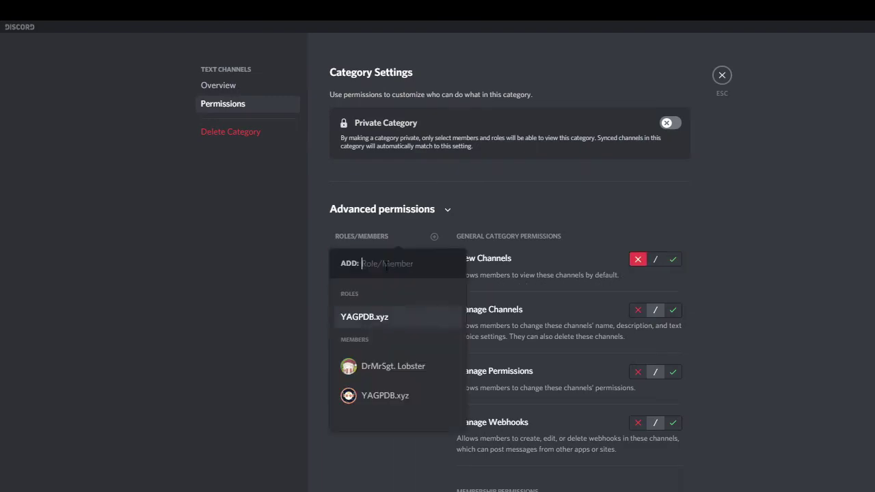
left_click(302, 265)
left_click(722, 75)
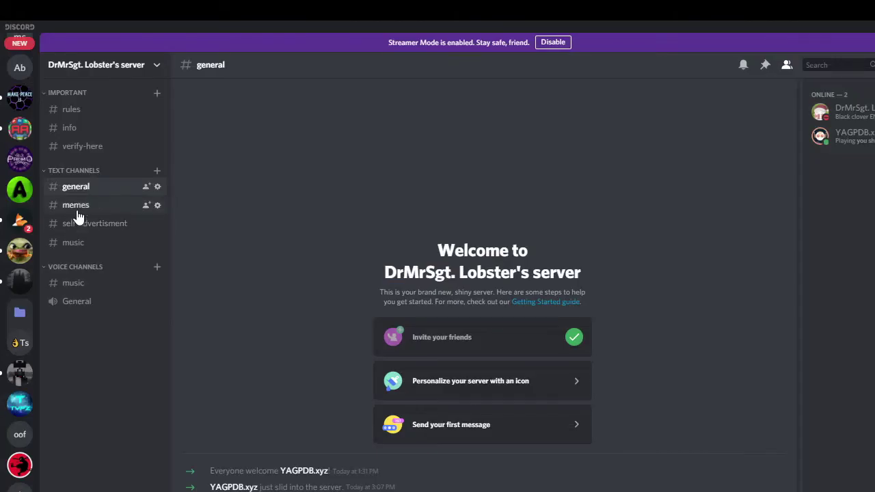
Step: Check the memes channel's role permissions and close its settings
left_click(151, 204)
left_click(158, 205)
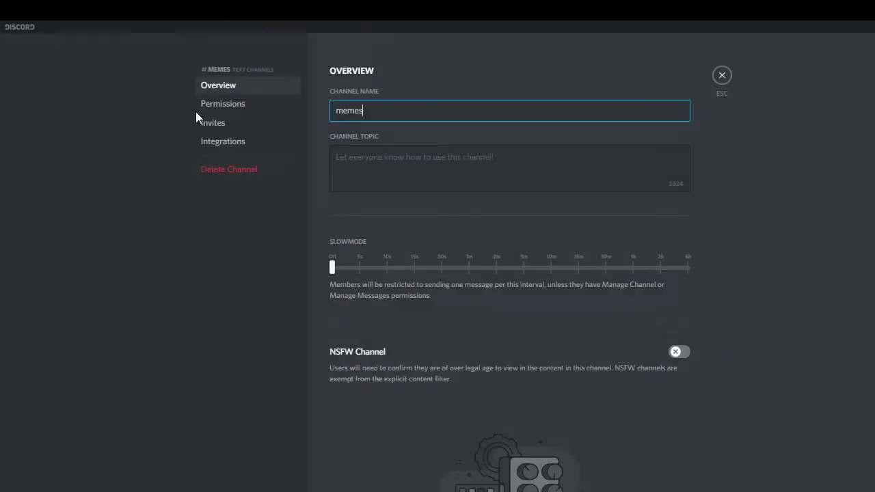
left_click(218, 107)
left_click(371, 280)
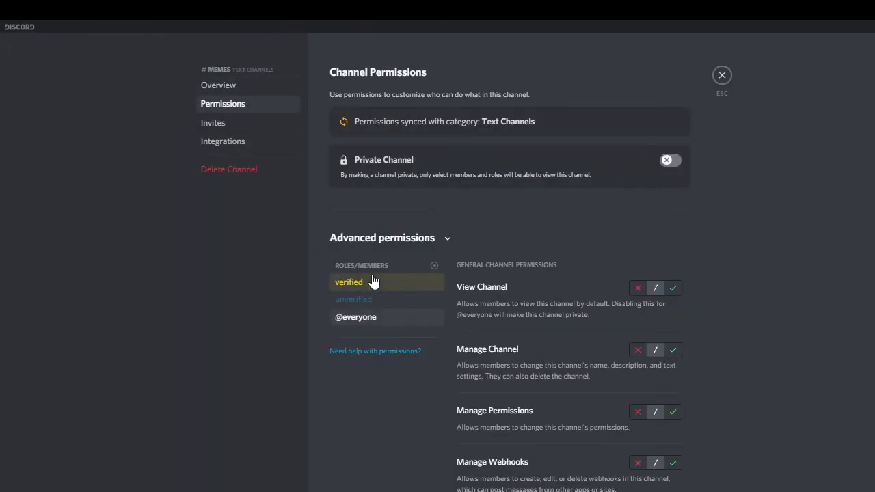
left_click(721, 75)
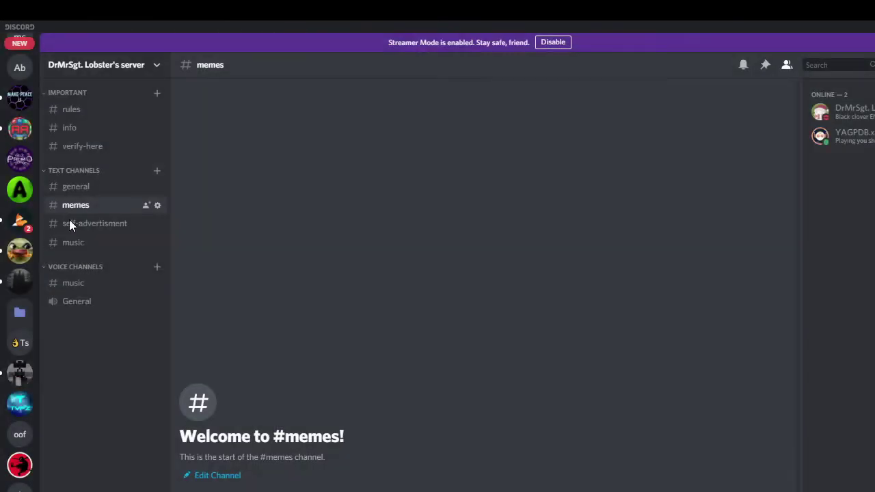
Step: In the Voice Channels category's permissions, add the unverified role with View Channels denied and the verified role with View Channels allowed
right_click(78, 268)
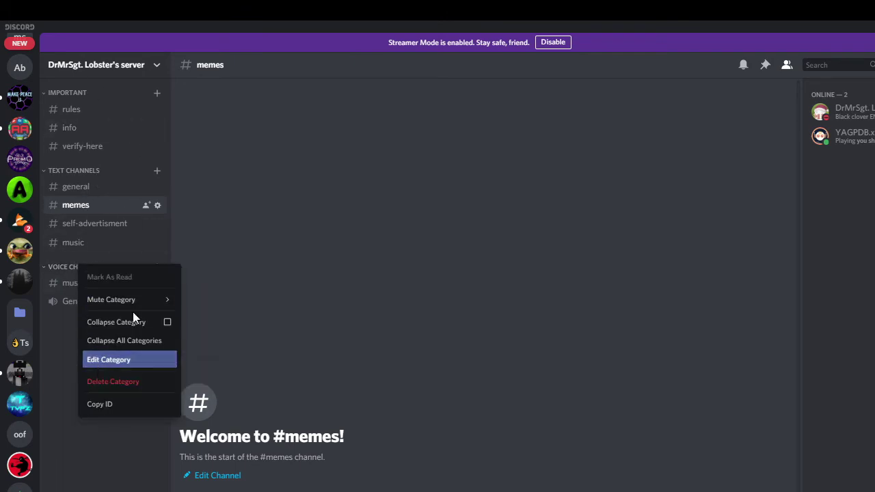
left_click(100, 361)
left_click(243, 106)
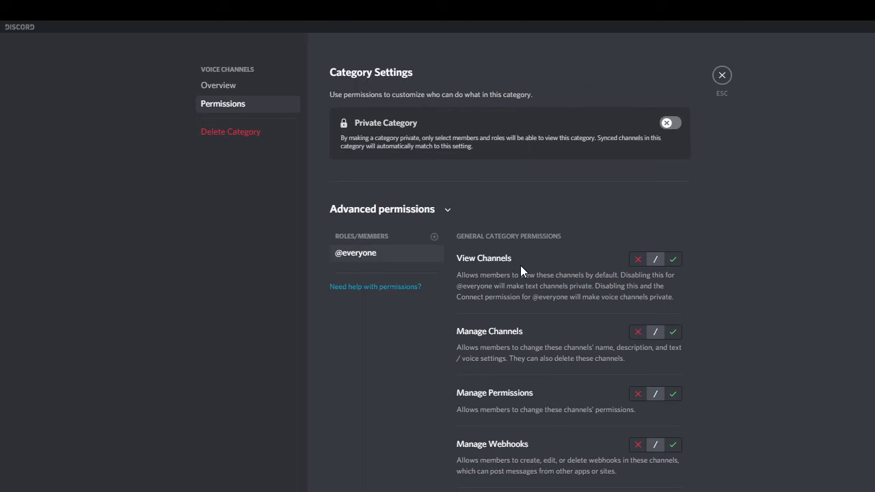
left_click(434, 237)
left_click(364, 359)
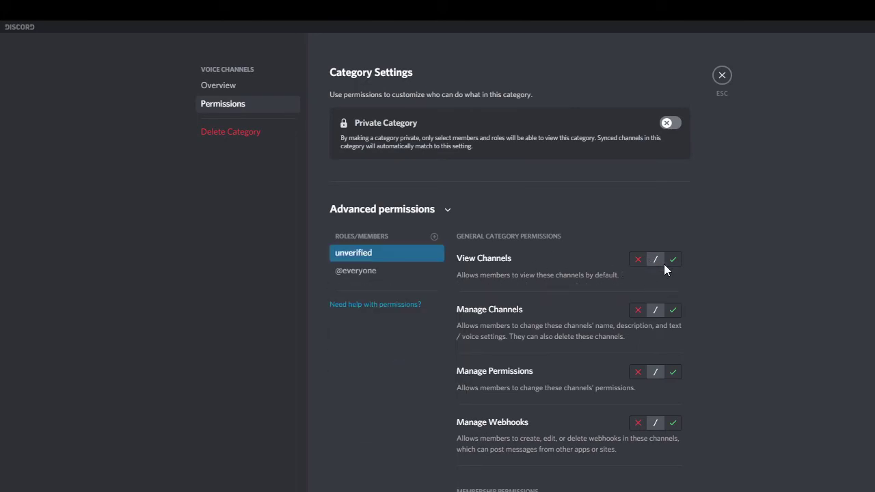
left_click(637, 260)
left_click(673, 259)
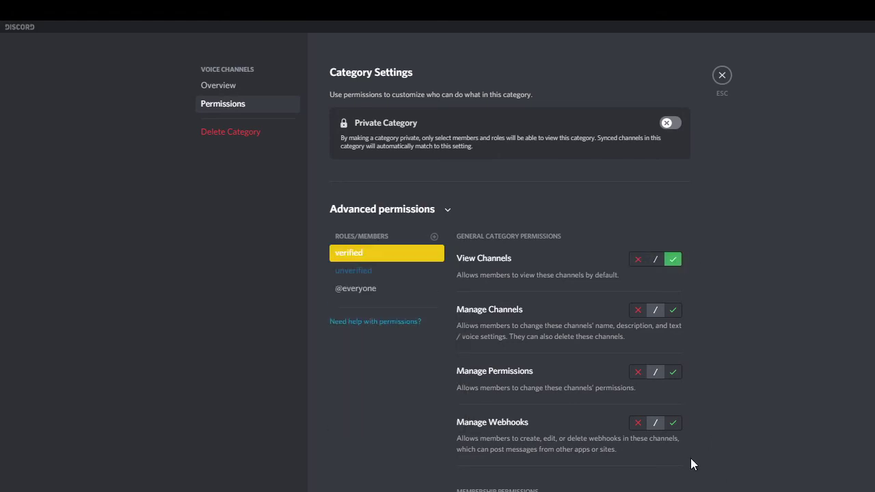
left_click(717, 77)
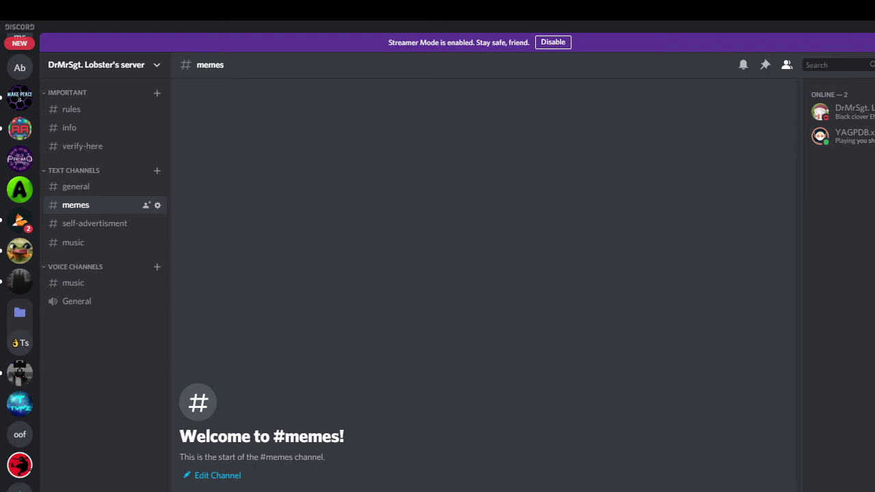
Step: In verify-here, test the Verication role menu by adding the check mark reaction and removing it again
left_click(72, 146)
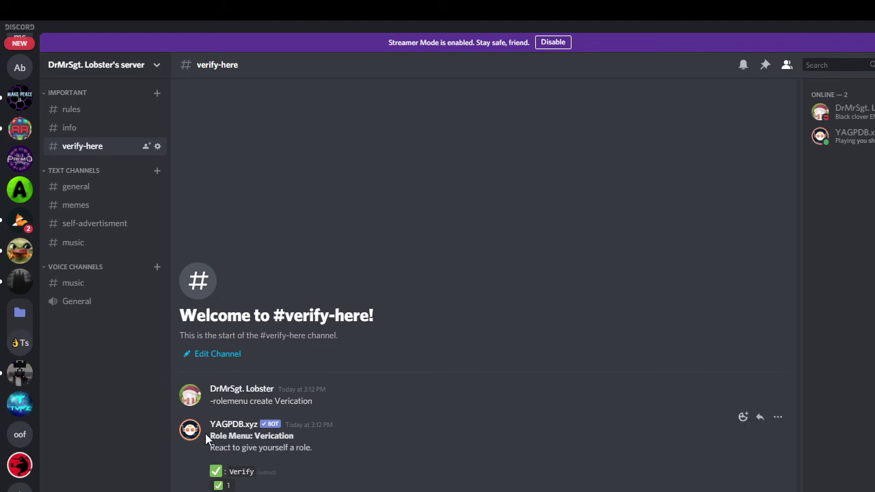
left_click(225, 486)
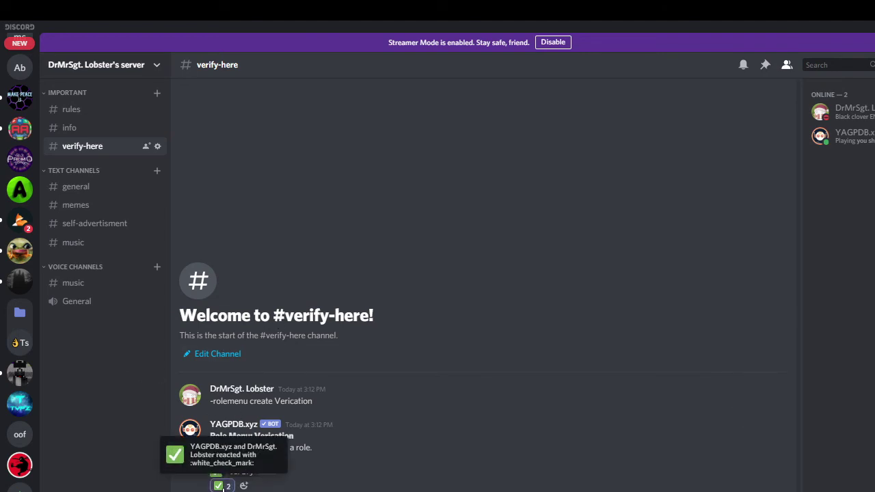
left_click(222, 487)
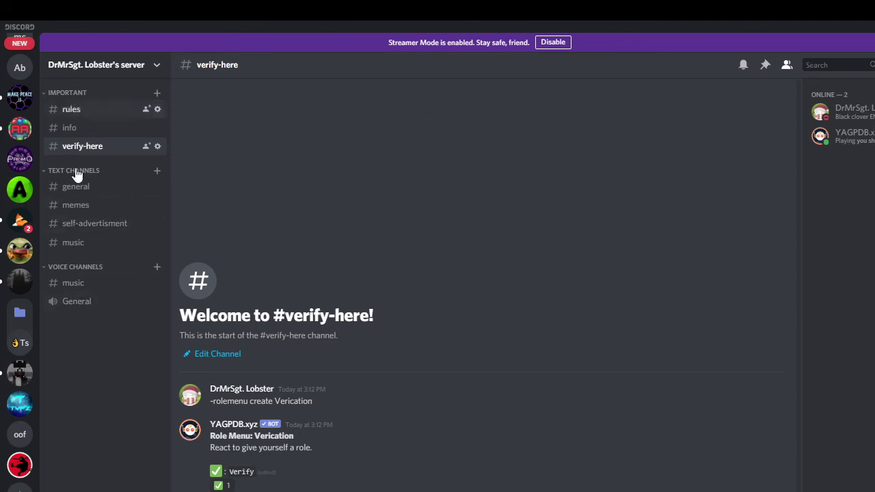
Step: Open the unverified role in the server's role settings and view the server as that role
left_click(159, 64)
left_click(114, 139)
left_click(207, 106)
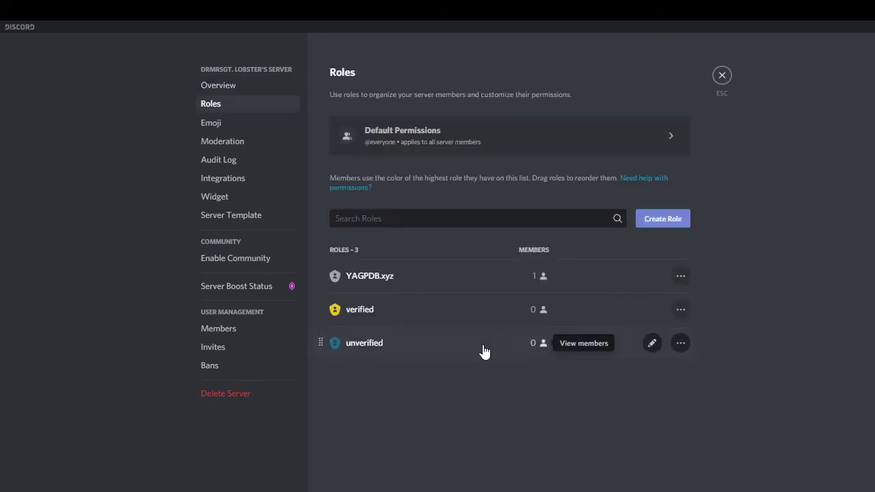
left_click(443, 318)
scroll(465, 390, "down", 1)
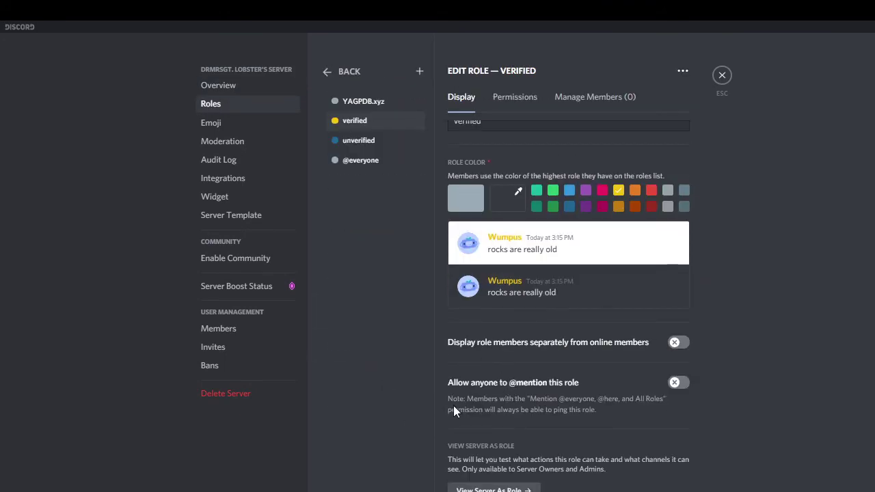
left_click(342, 141)
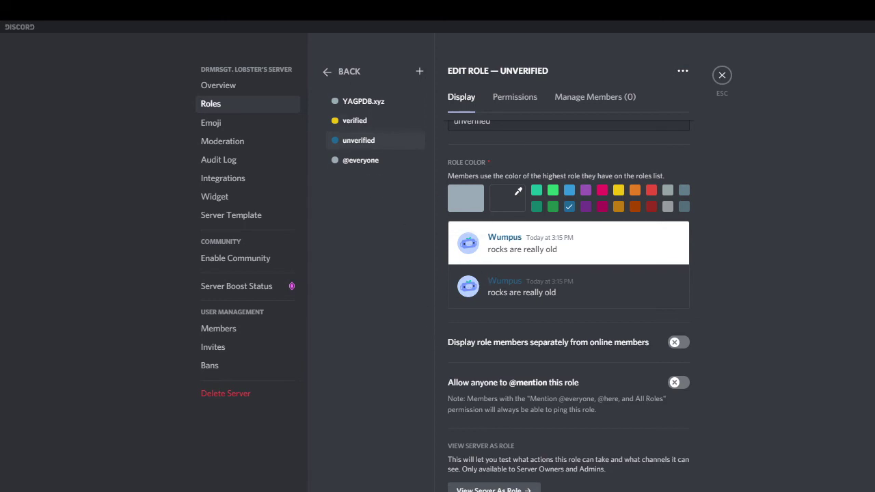
left_click(485, 489)
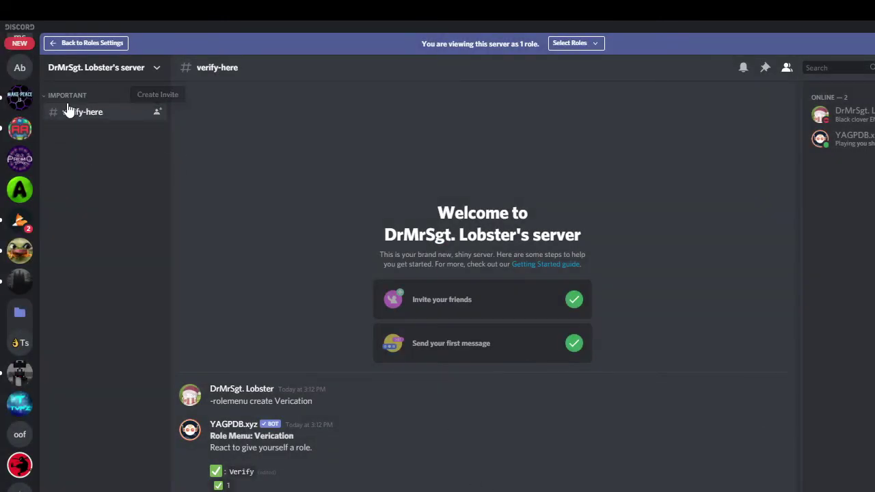
Step: React to the Verication role menu with the Verify check mark, and return to the role settings
left_click(222, 485)
left_click(154, 69)
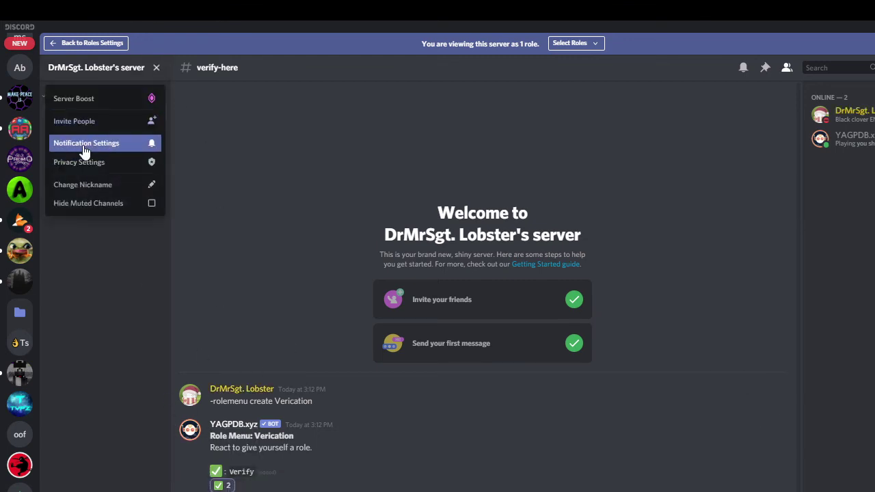
left_click(87, 39)
left_click(87, 41)
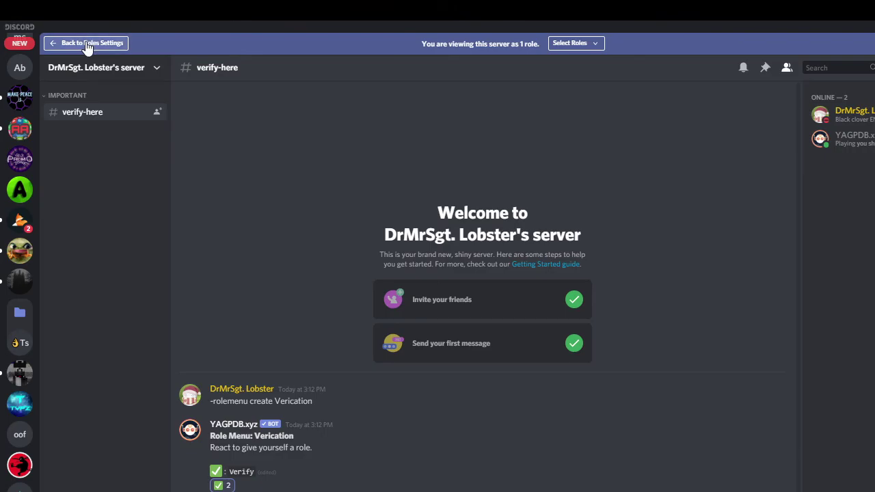
Step: Open the verified role and view the server as that role
left_click(362, 309)
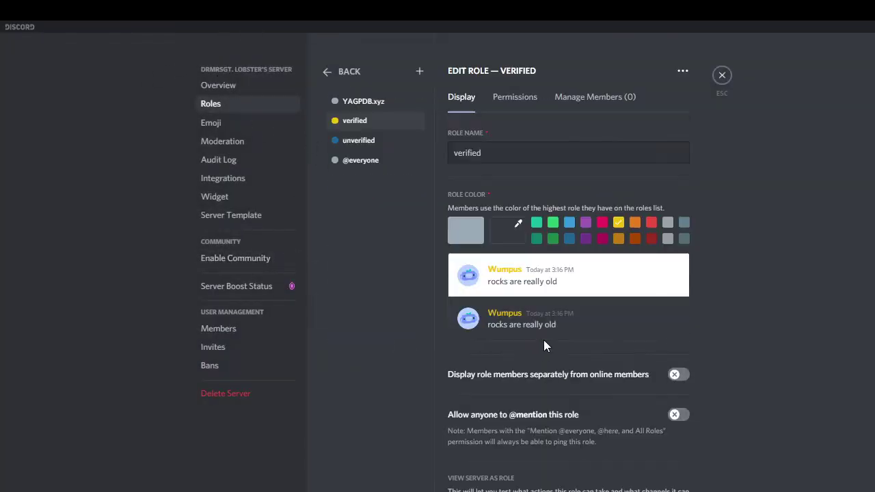
scroll(533, 444, "down", 1)
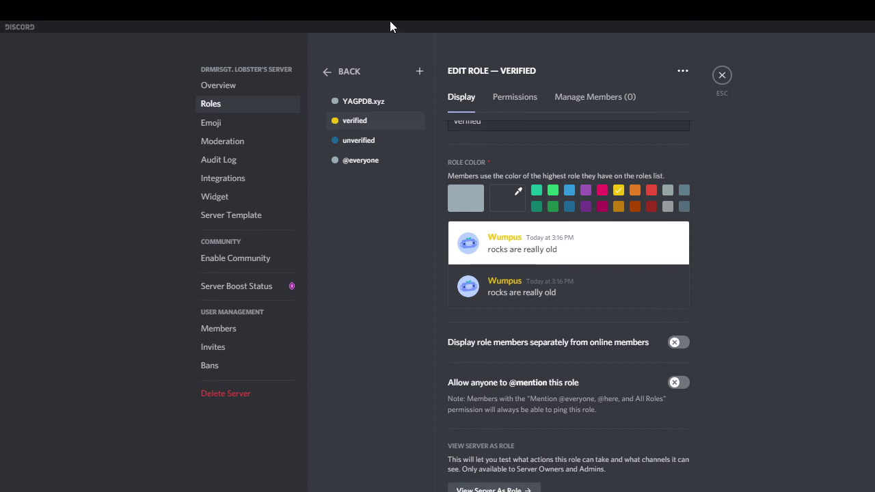
left_click(487, 489)
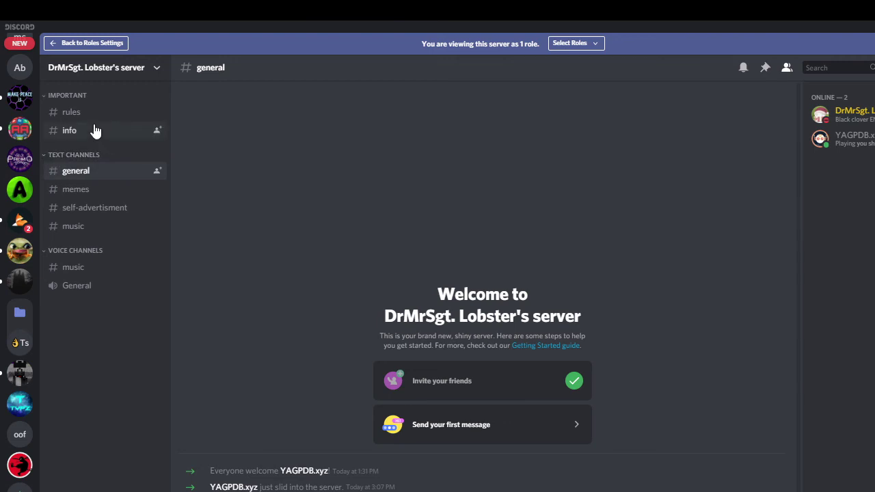
left_click(87, 46)
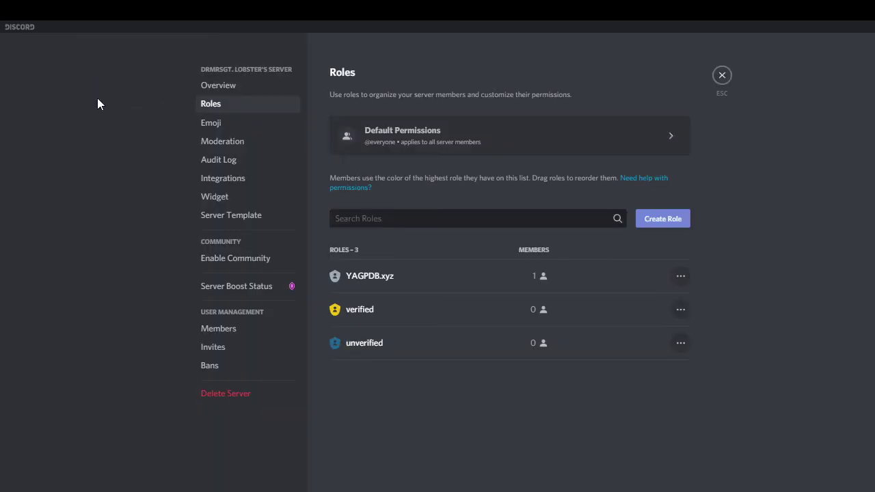
left_click(723, 75)
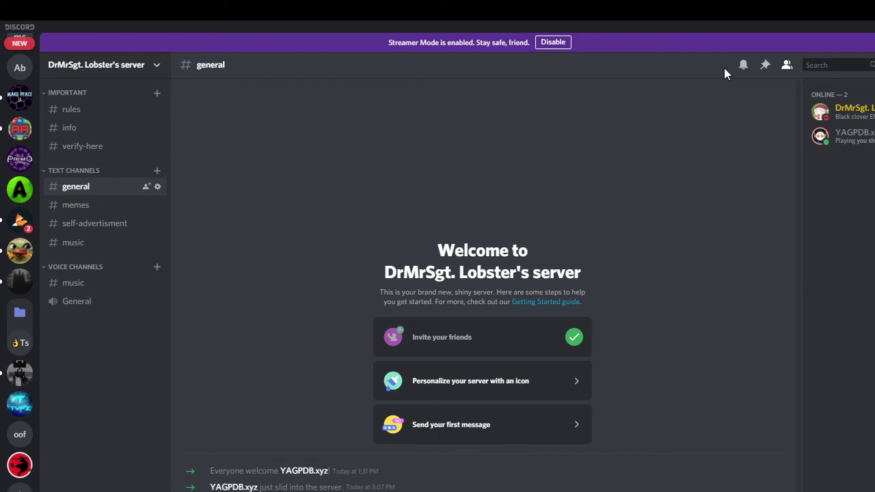
left_click(158, 186)
left_click(222, 104)
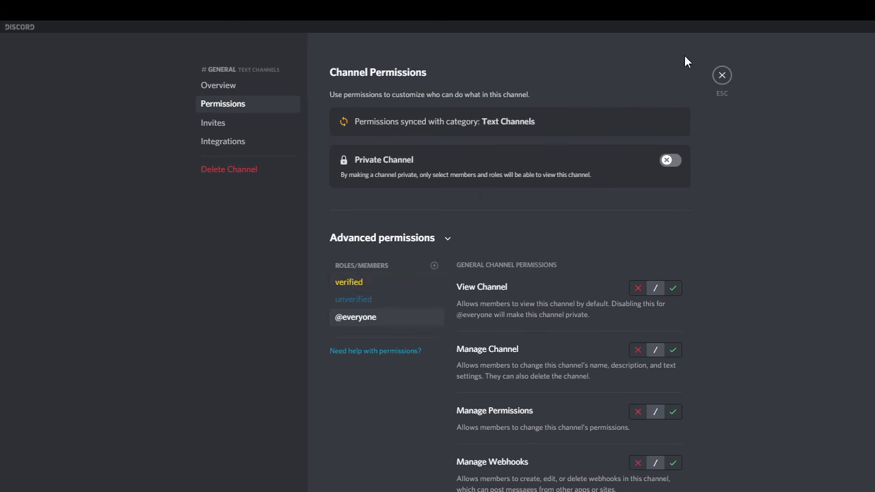
left_click(722, 76)
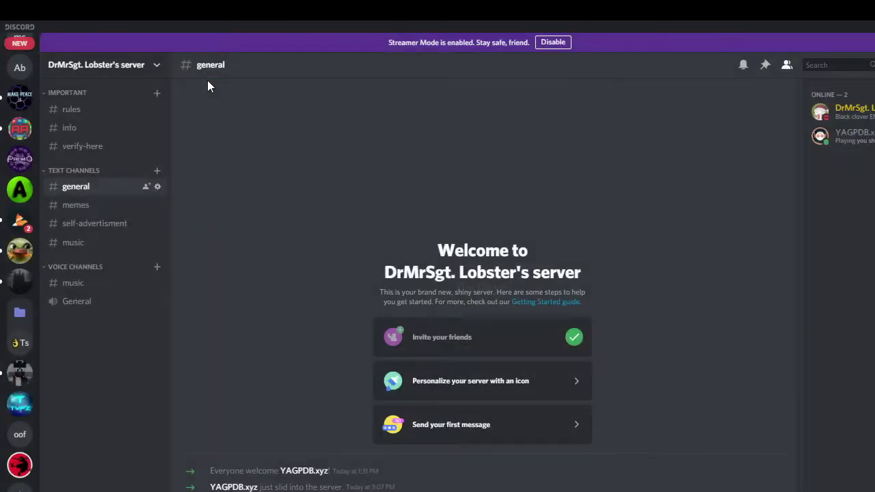
left_click(158, 186)
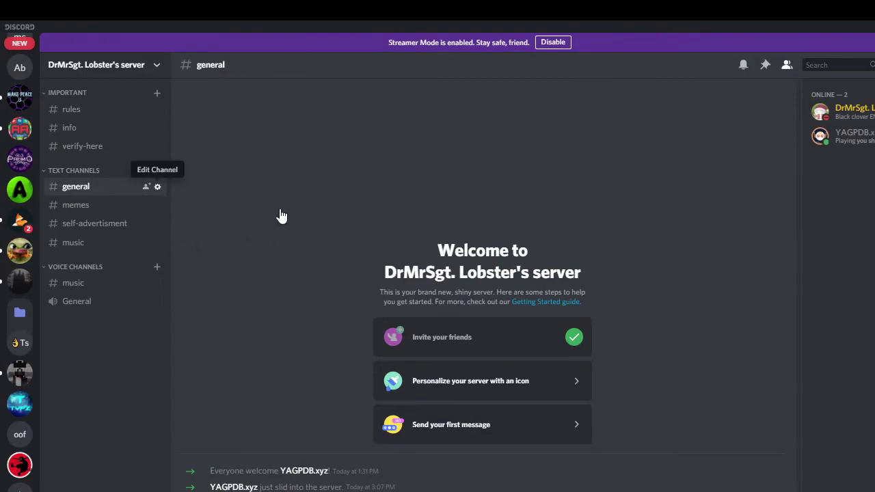
left_click(721, 74)
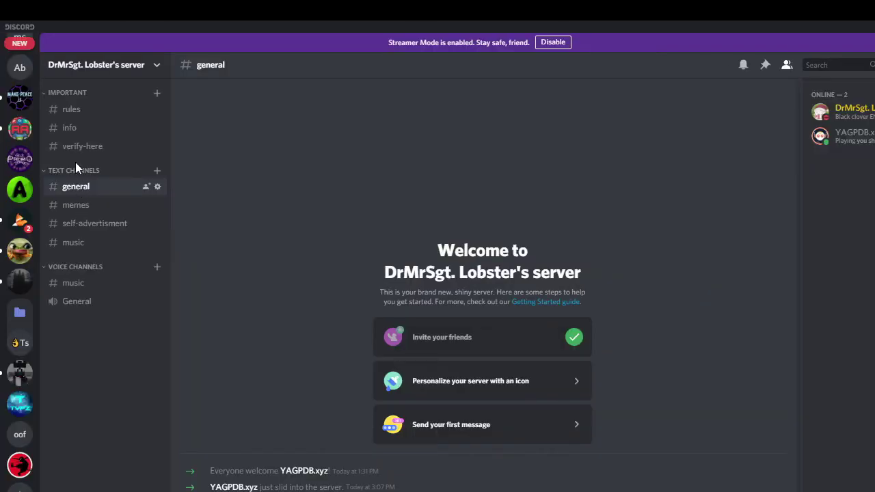
right_click(68, 171)
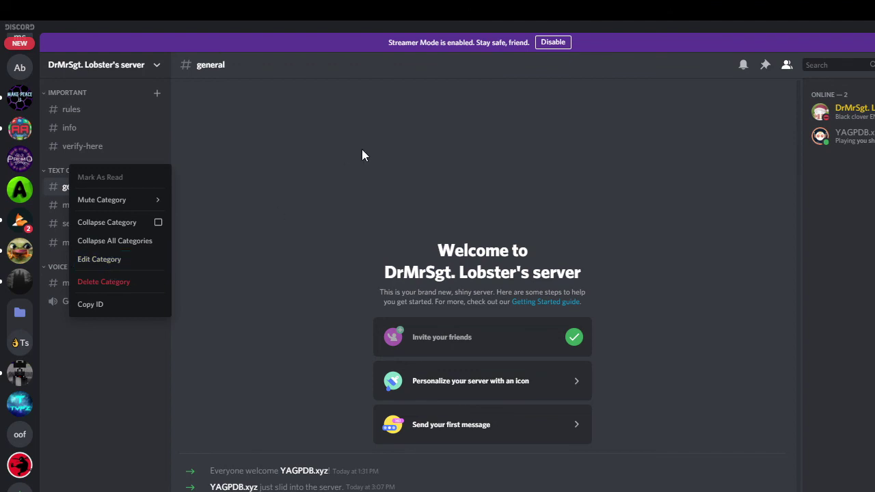
left_click(393, 145)
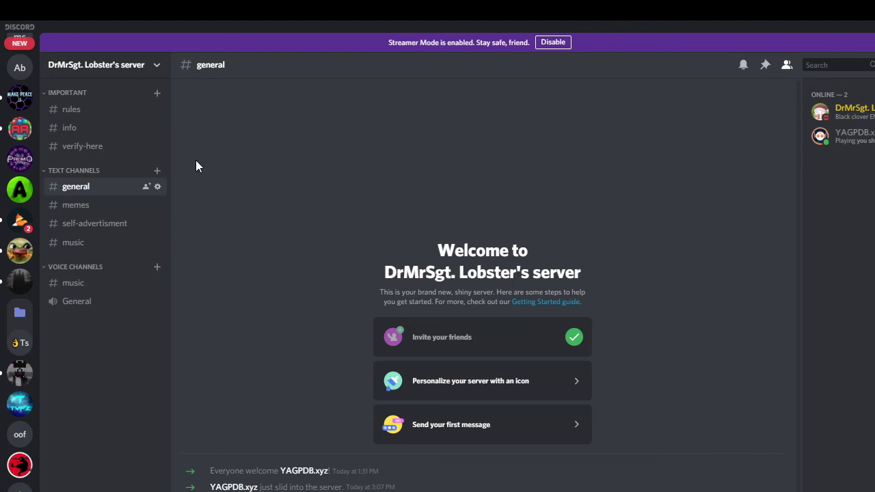
key("alt+Tab")
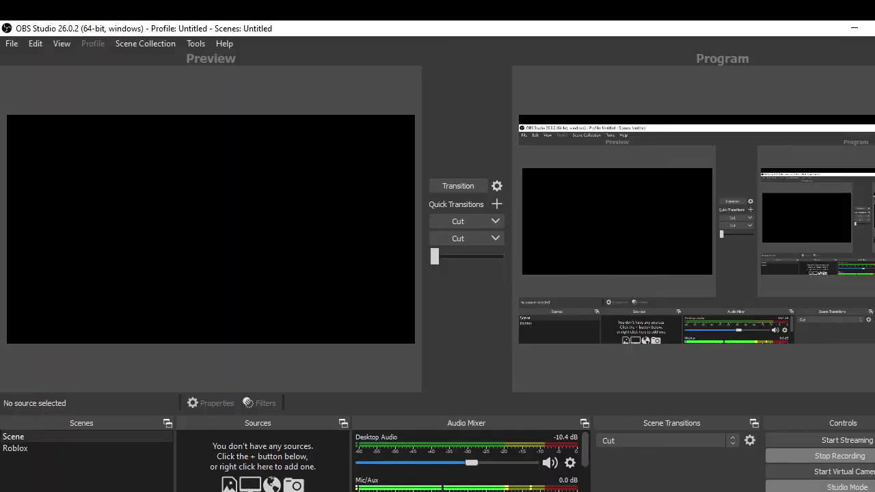
key("alt+Tab")
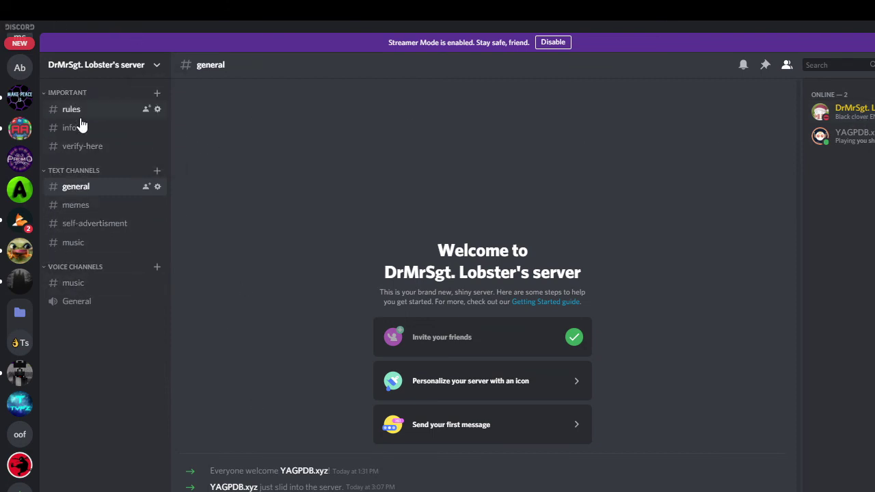
Step: In verify-here, check the server owner's member profile and remove the check mark reaction from the Verication role menu
left_click(74, 149)
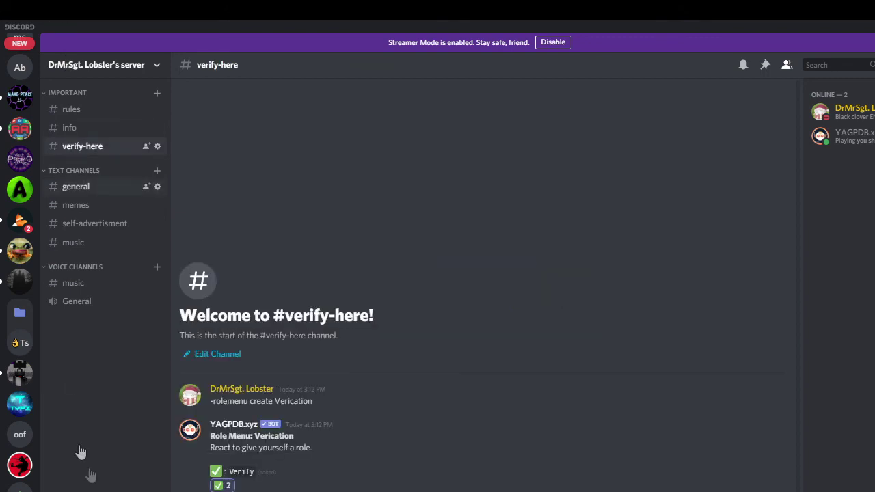
left_click(858, 114)
left_click(382, 350)
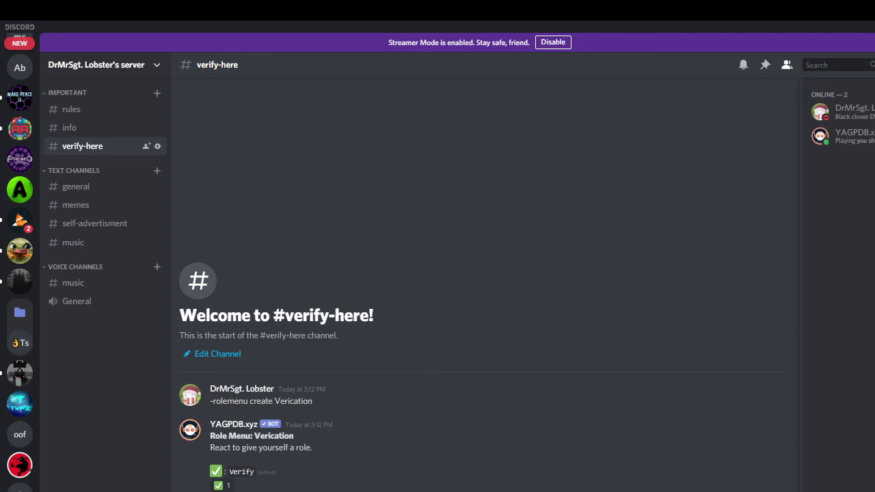
Step: Post the message "If reacted second time you will be unassigned the role" in verify-here
left_click_drag(757, 31, 792, 46)
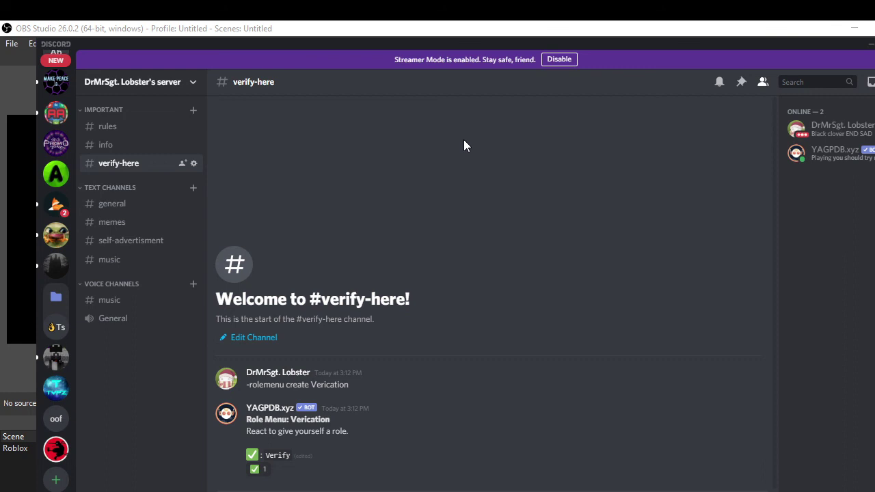
key("Return")
Step: Demonstrate role unassignment by reacting to the Verication role menu with the check mark and withdrawing the reaction
left_click(258, 433)
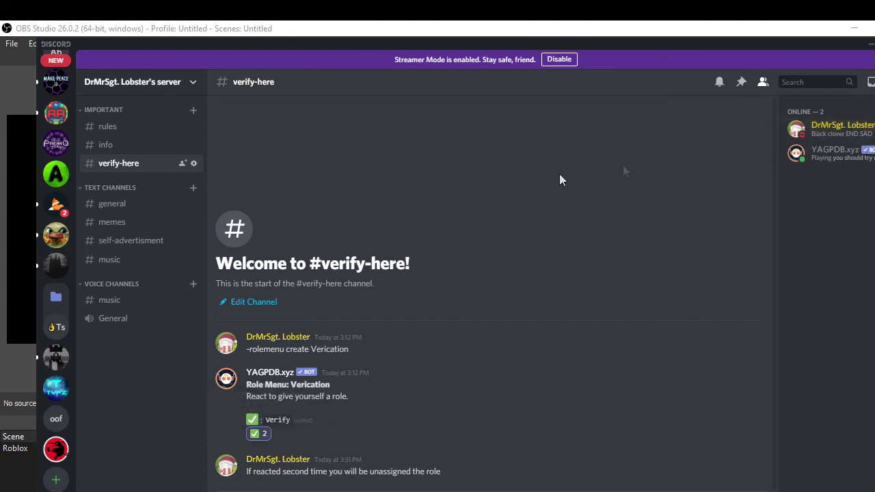
left_click(254, 434)
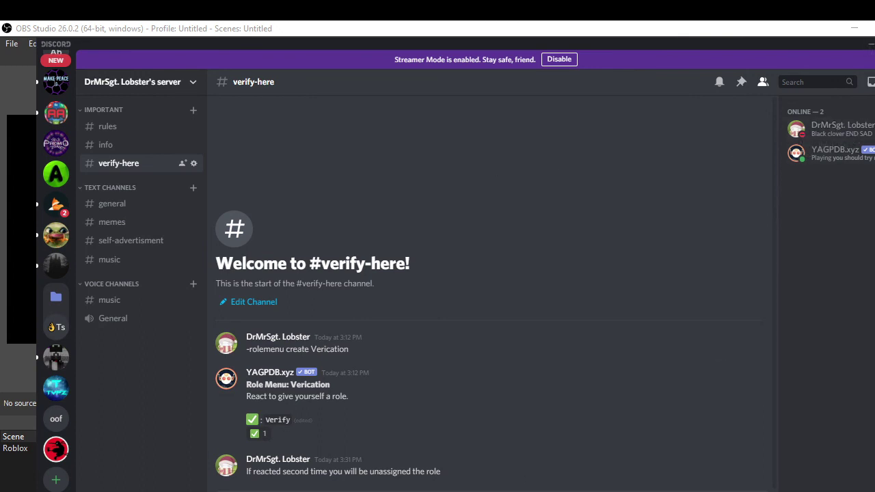
left_click(869, 49)
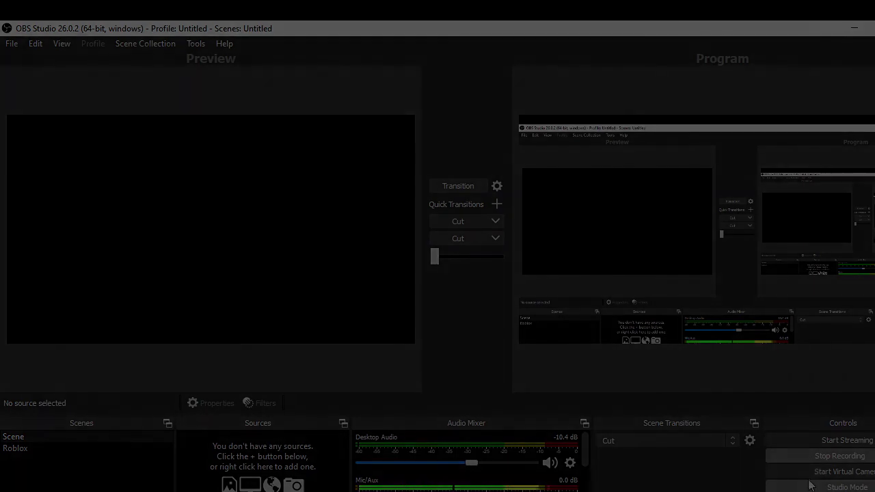